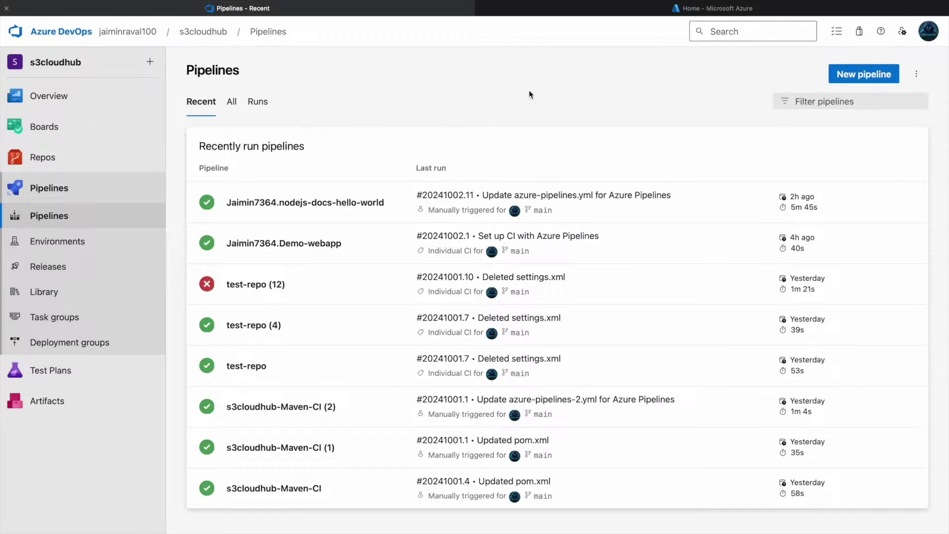
# Create a new pipeline from the GitHub repository nodejs-docs-hello-world using the Node.js template
pyautogui.click(865, 76)
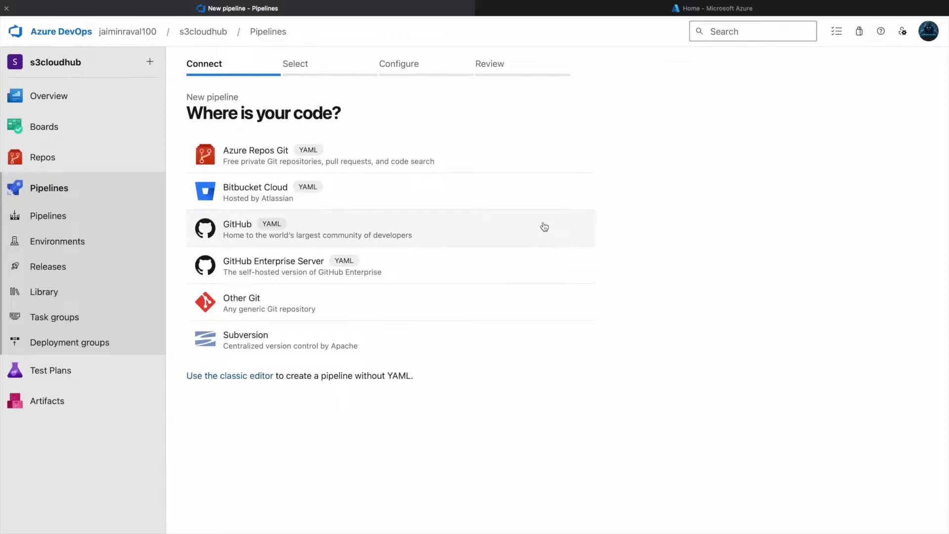
pyautogui.click(394, 222)
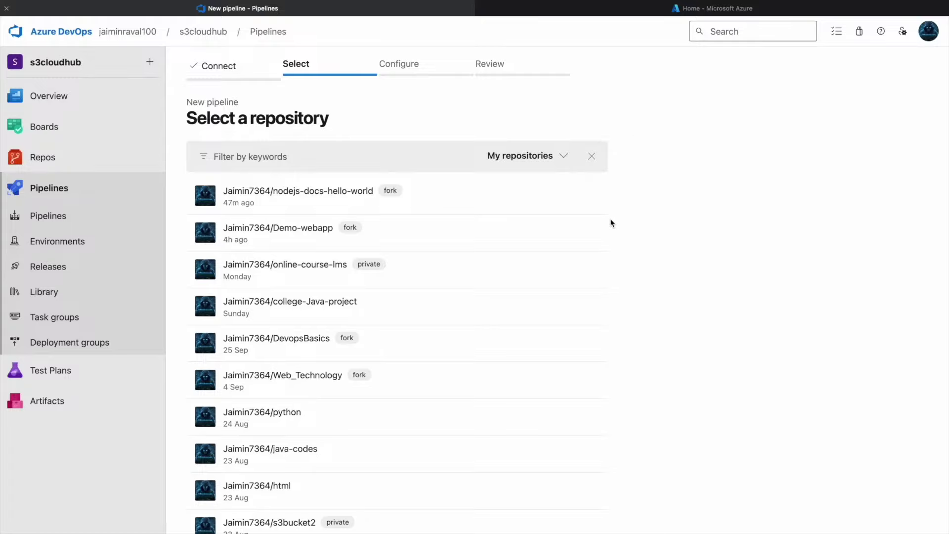
pyautogui.hotkey('ctrl', 'Left')
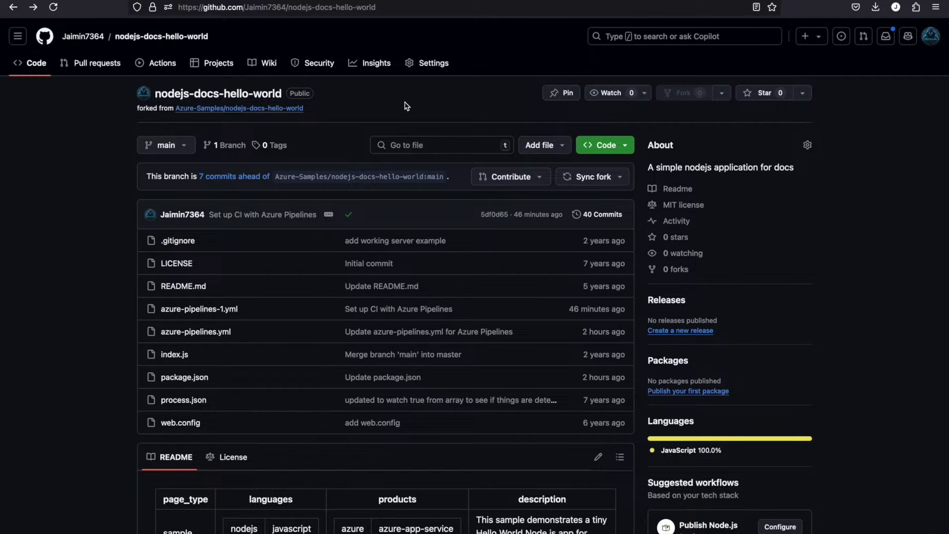
pyautogui.hotkey('ctrl', 'Right')
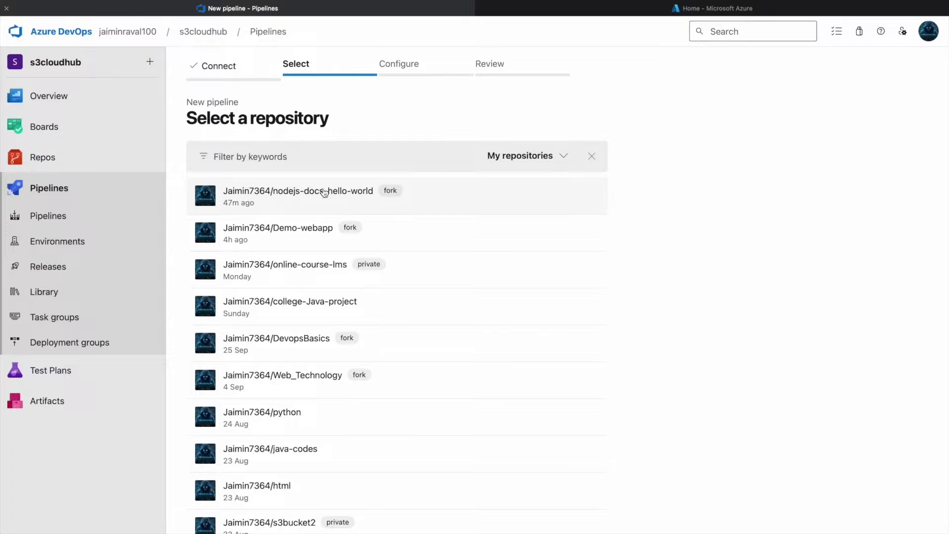
pyautogui.click(323, 192)
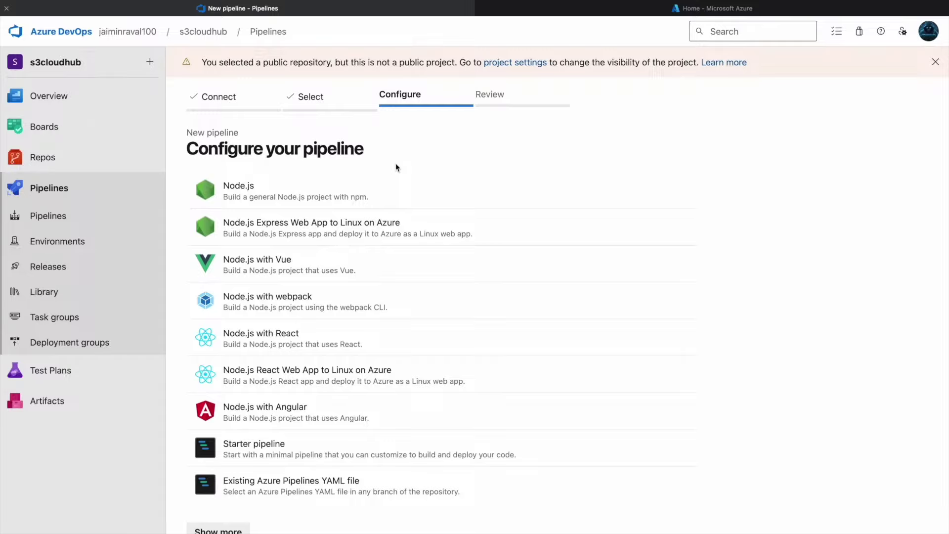
pyautogui.click(342, 198)
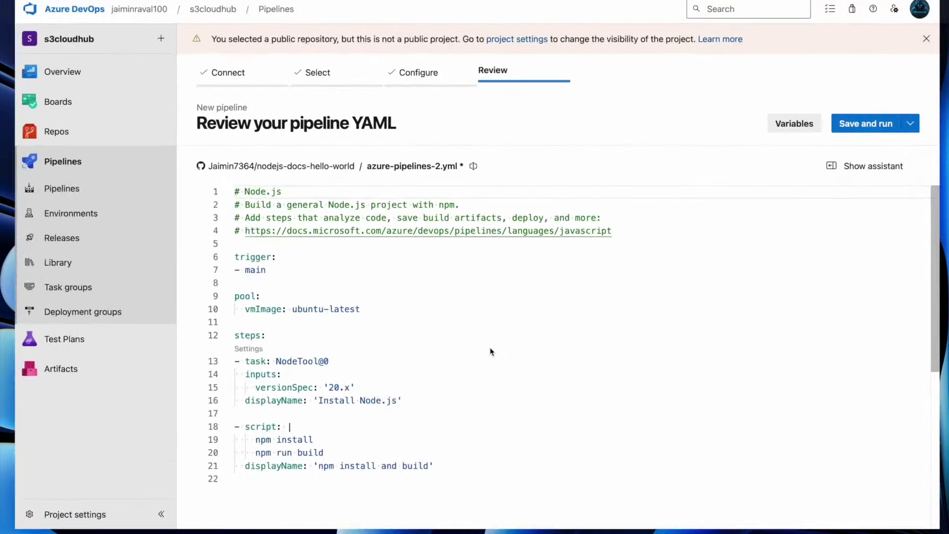
# Switch to the Pages document containing the prepared six-step pipeline YAML and copy all of its text
pyautogui.hotkey('ctrl', 'Down')
pyautogui.click(550, 521)
pyautogui.click(583, 520)
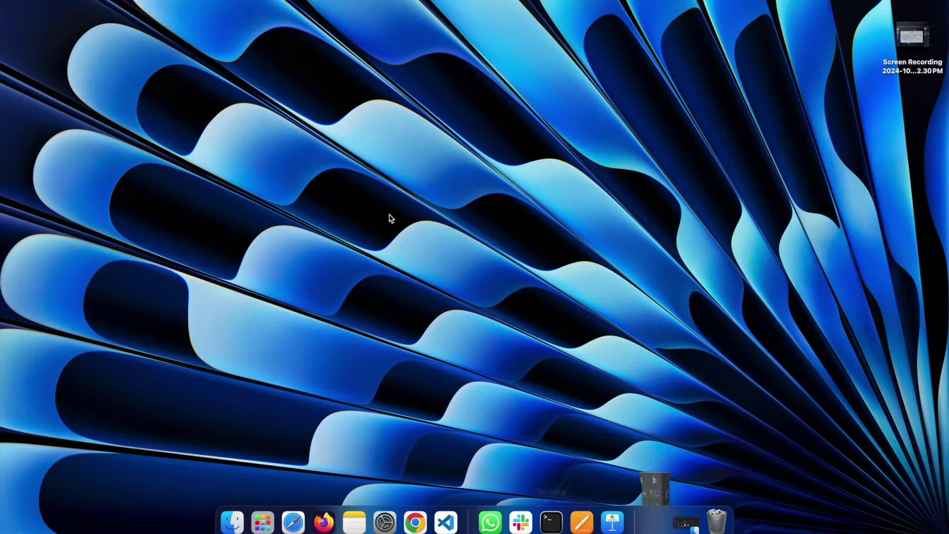
pyautogui.press('super+a')
pyautogui.press('super+shift+i')
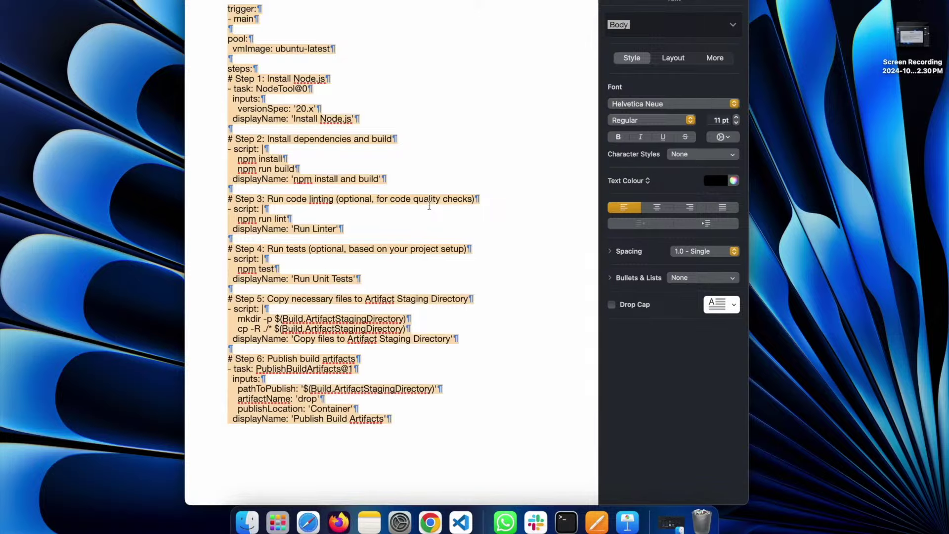
# Return to Safari and replace the entire content of azure-pipelines-2.yml with the copied YAML
pyautogui.click(308, 521)
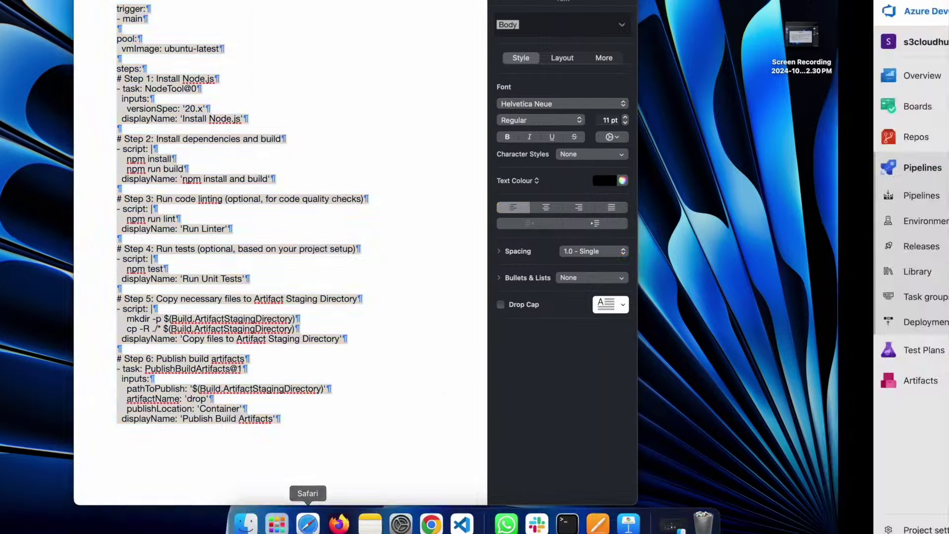
pyautogui.press('super+a')
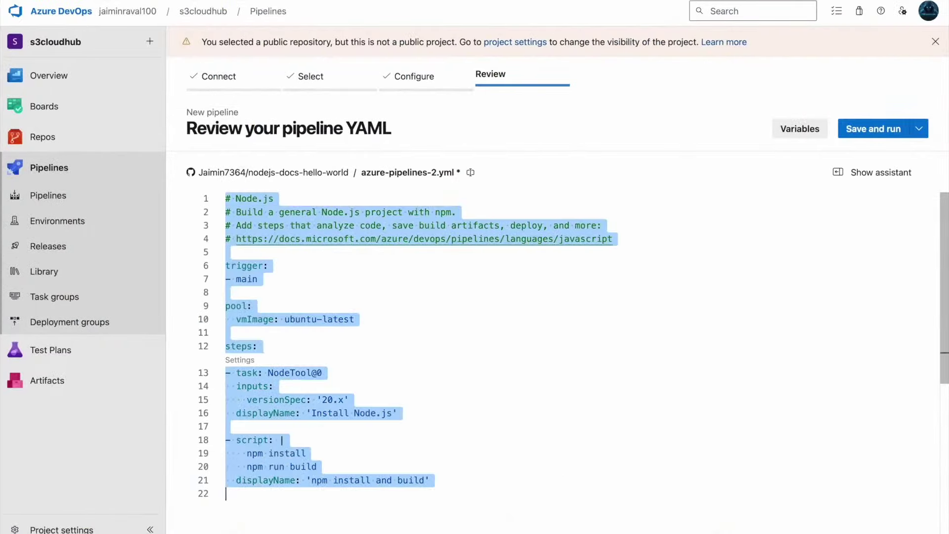
pyautogui.press('super+v')
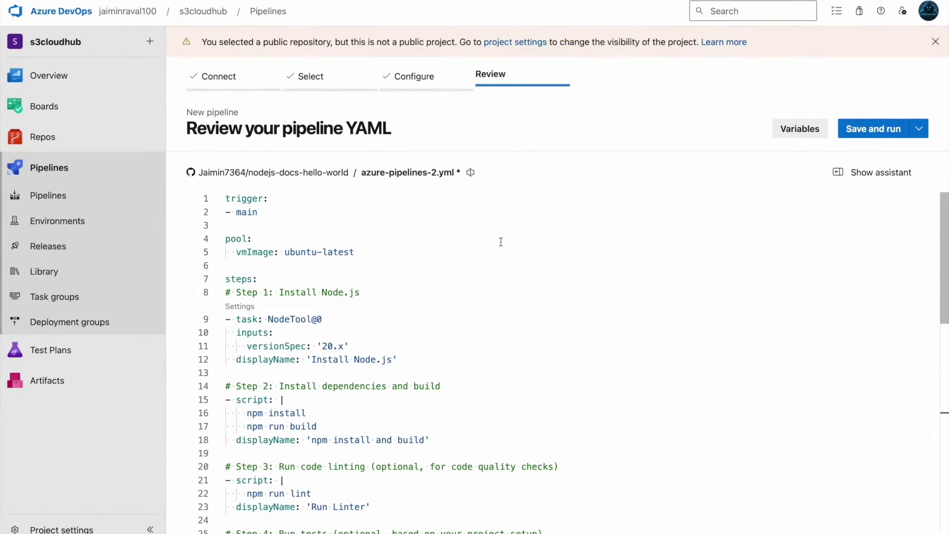
# Review the pipeline YAML from the trigger and pool through the Node.js install, build, linter and unit test steps
pyautogui.tripleClick(269, 216)
pyautogui.click(304, 229)
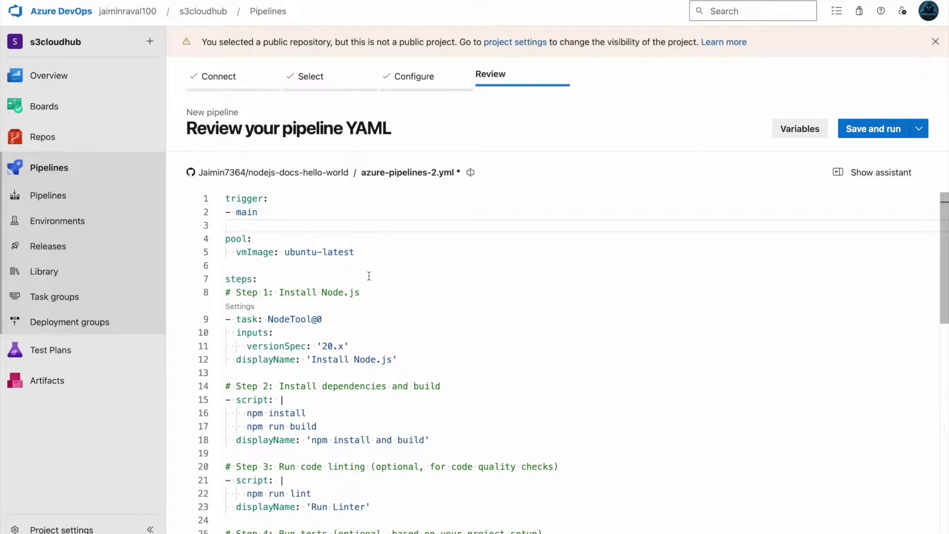
pyautogui.scroll(-2, 369, 276)
pyautogui.scroll(2, 305, 239)
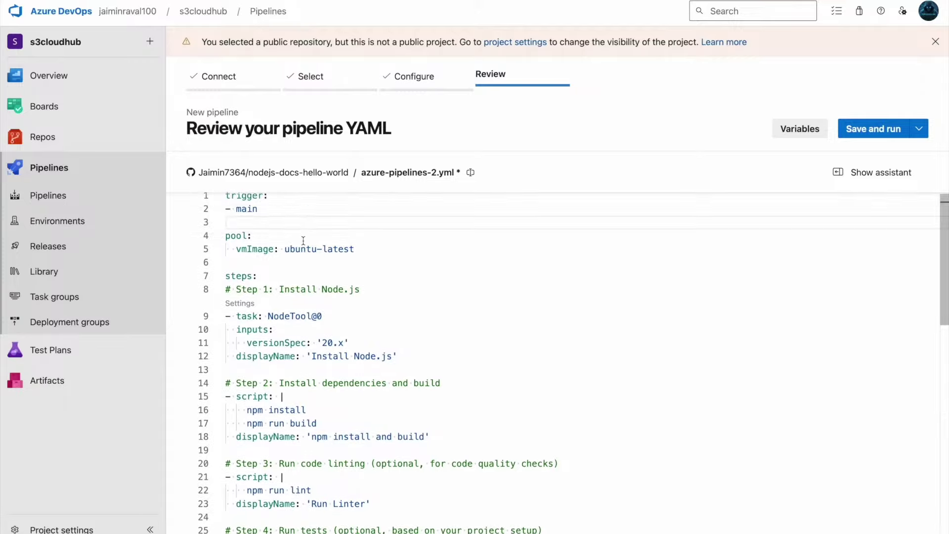
pyautogui.scroll(-4, 313, 253)
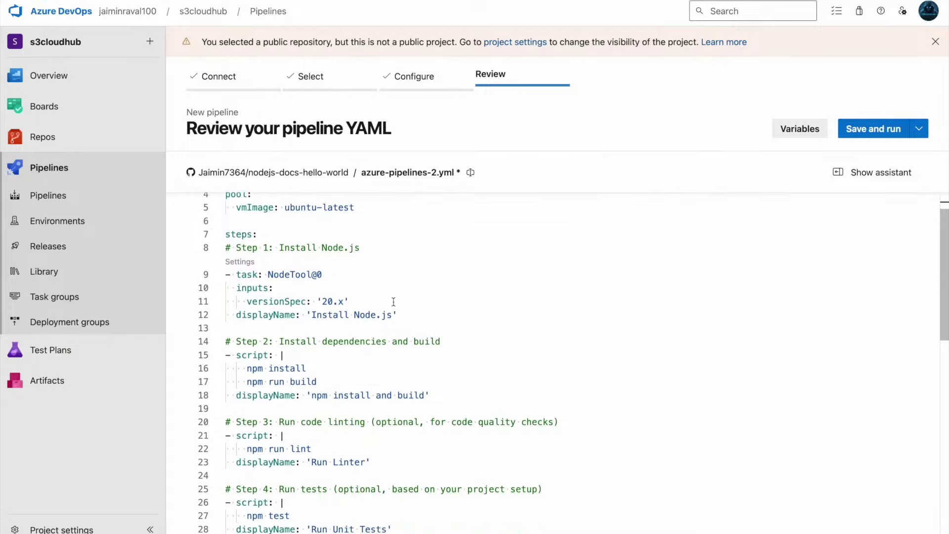
pyautogui.scroll(-1, 378, 271)
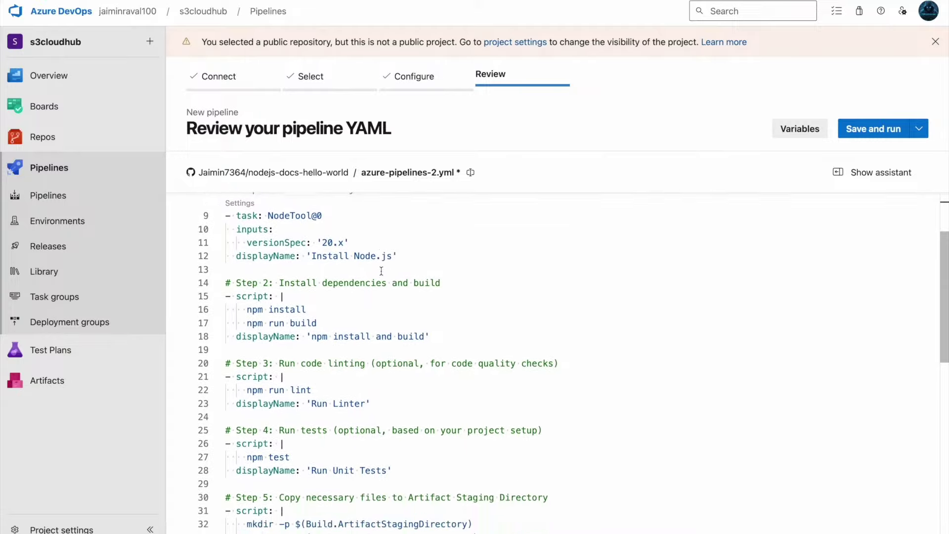
pyautogui.click(311, 255)
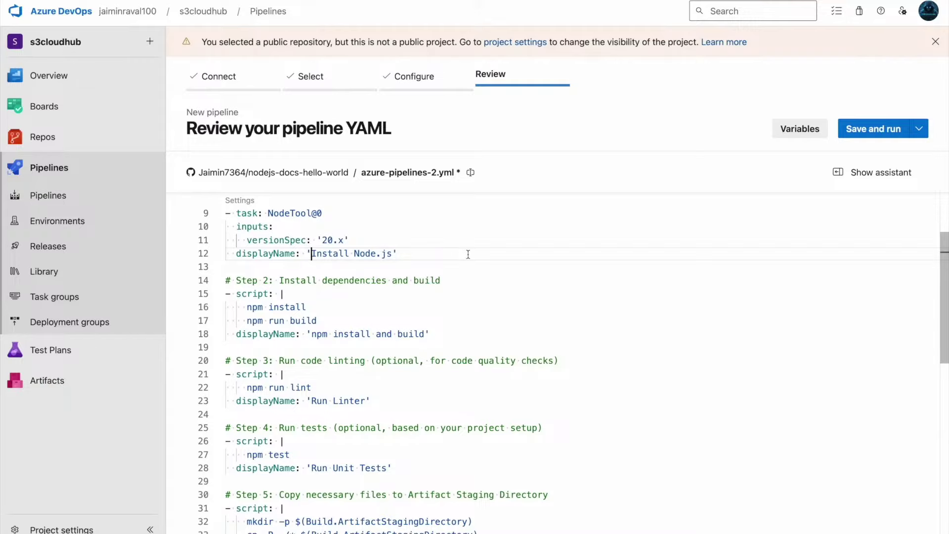
pyautogui.click(480, 307)
pyautogui.scroll(-3, 375, 297)
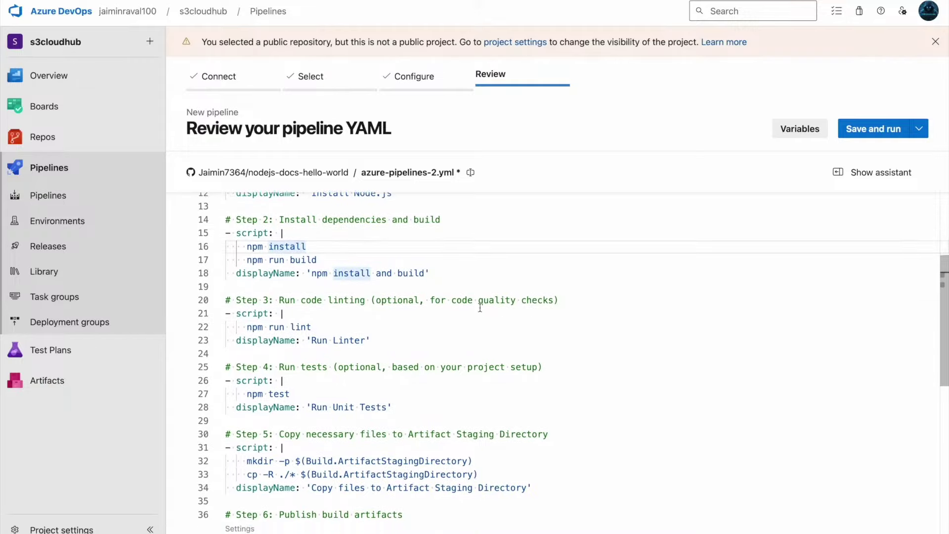
pyautogui.scroll(-1, 375, 297)
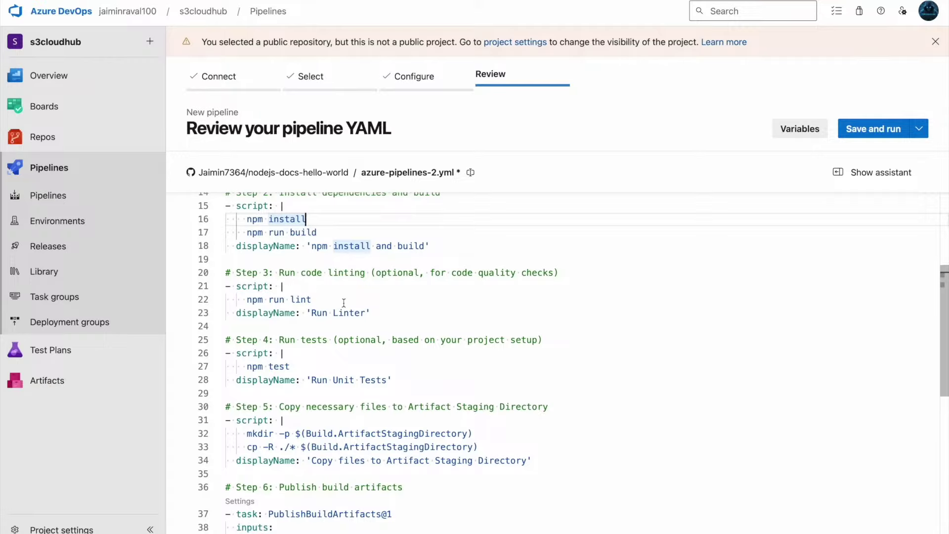
pyautogui.scroll(-1, 344, 302)
pyautogui.scroll(-3, 316, 297)
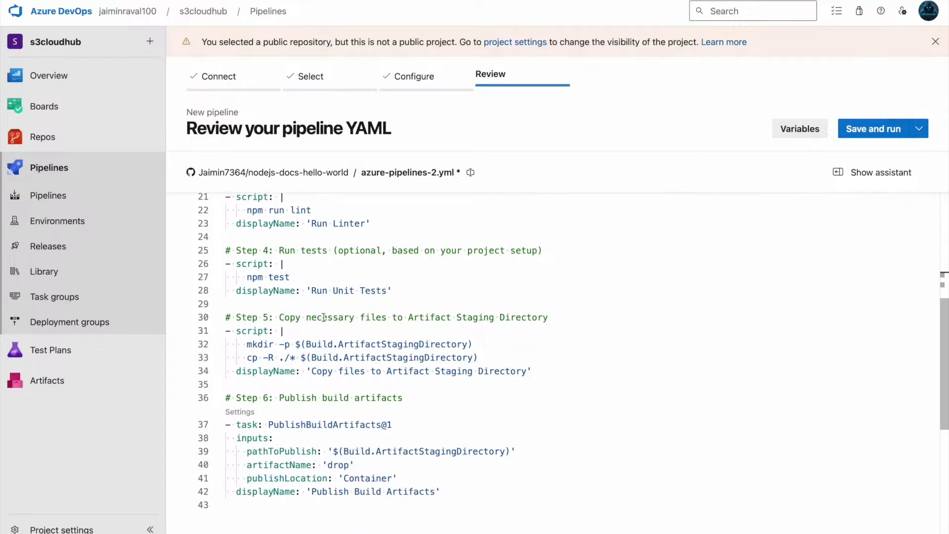
pyautogui.moveTo(336, 289)
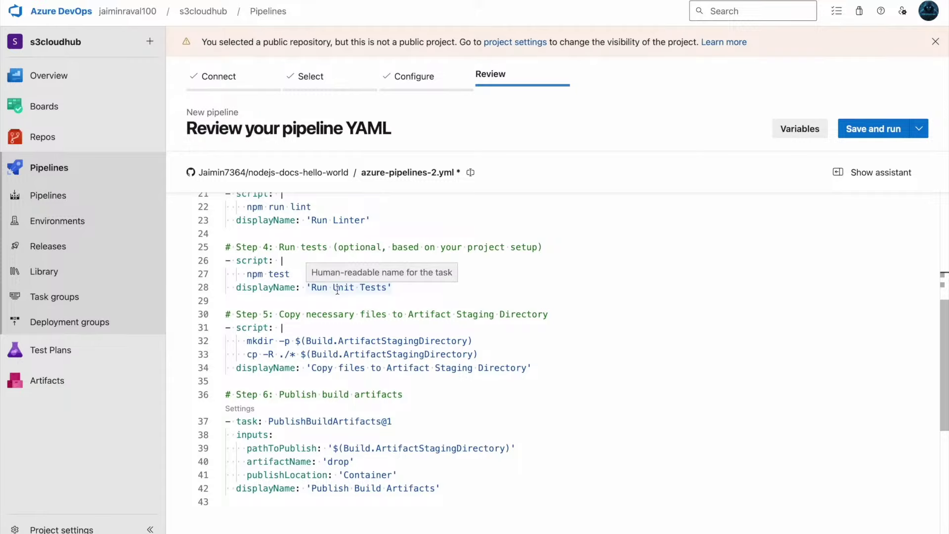
# Examine the YAML steps that copy files to the Artifact Staging Directory and publish the build artifact named drop
pyautogui.scroll(8, 561, 321)
pyautogui.scroll(-10, 561, 322)
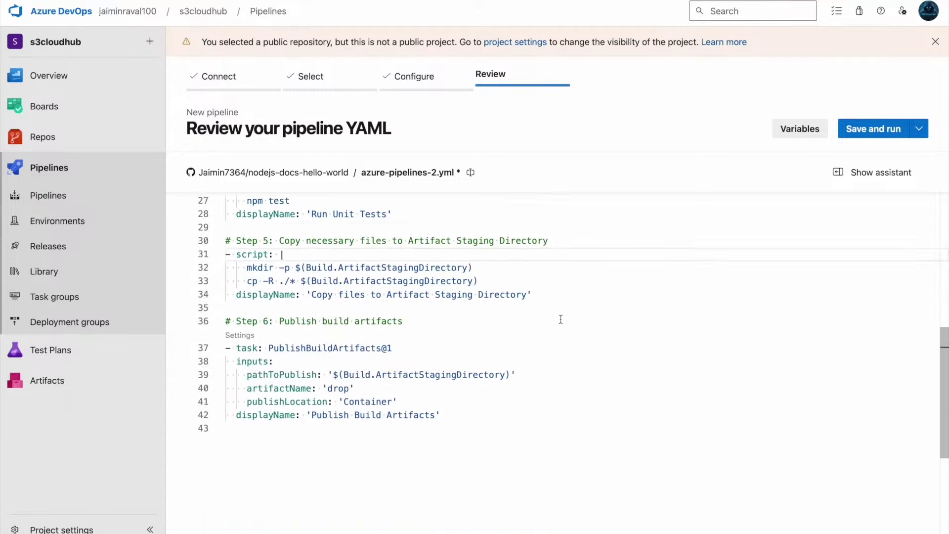
pyautogui.scroll(2, 561, 319)
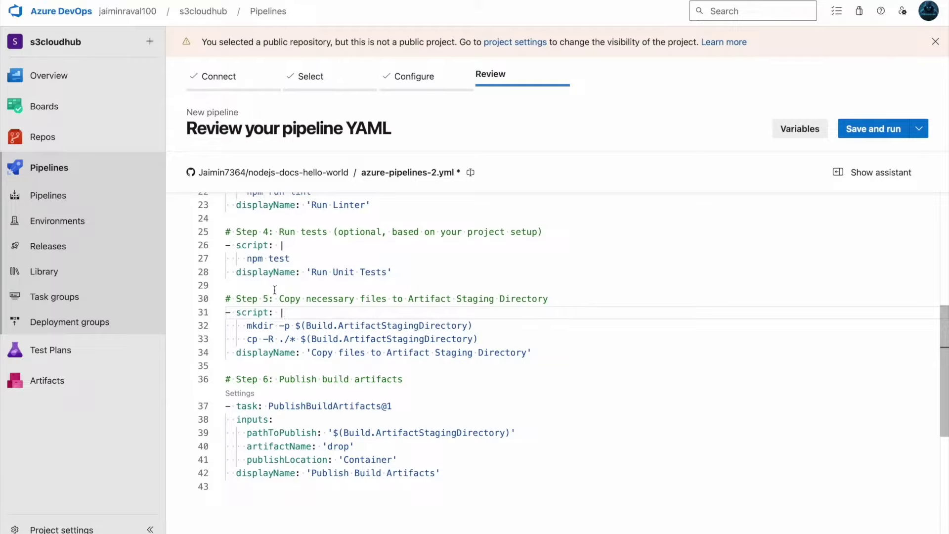
pyautogui.moveTo(279, 301); pyautogui.dragTo(328, 300)
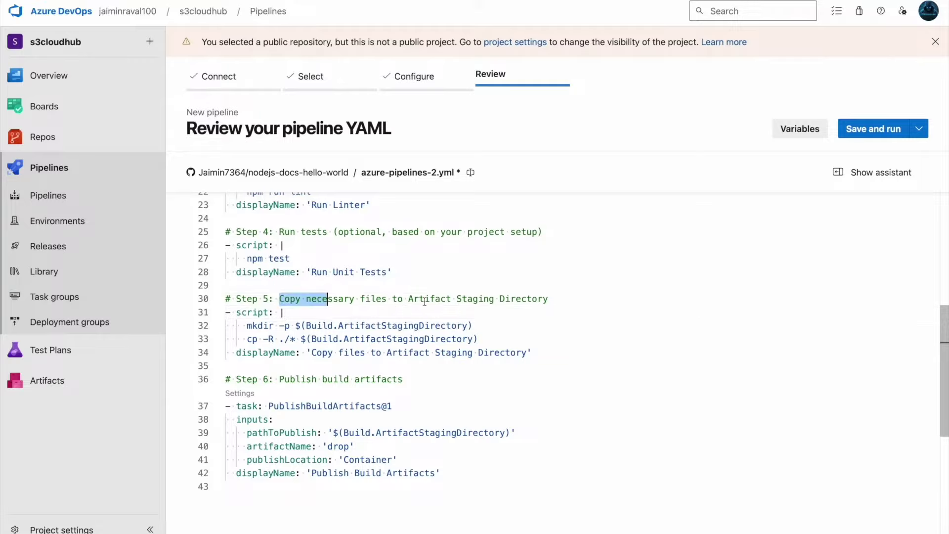
pyautogui.click(554, 326)
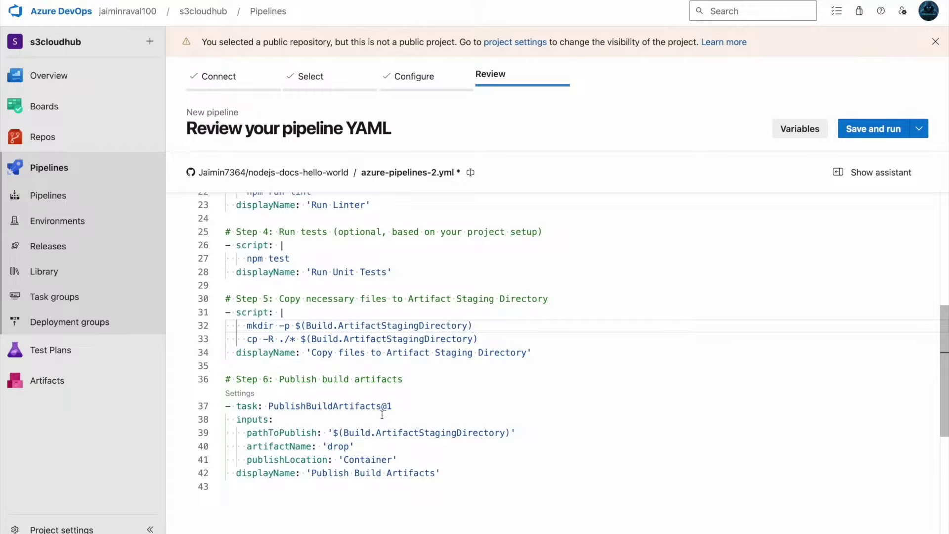
pyautogui.doubleClick(350, 446)
pyautogui.doubleClick(346, 446)
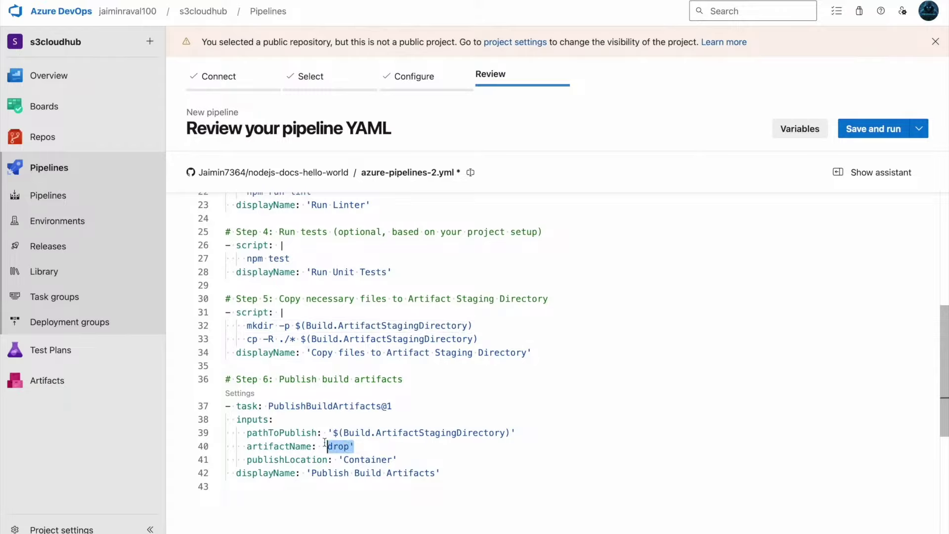
pyautogui.click(284, 446)
pyautogui.scroll(6, 682, 280)
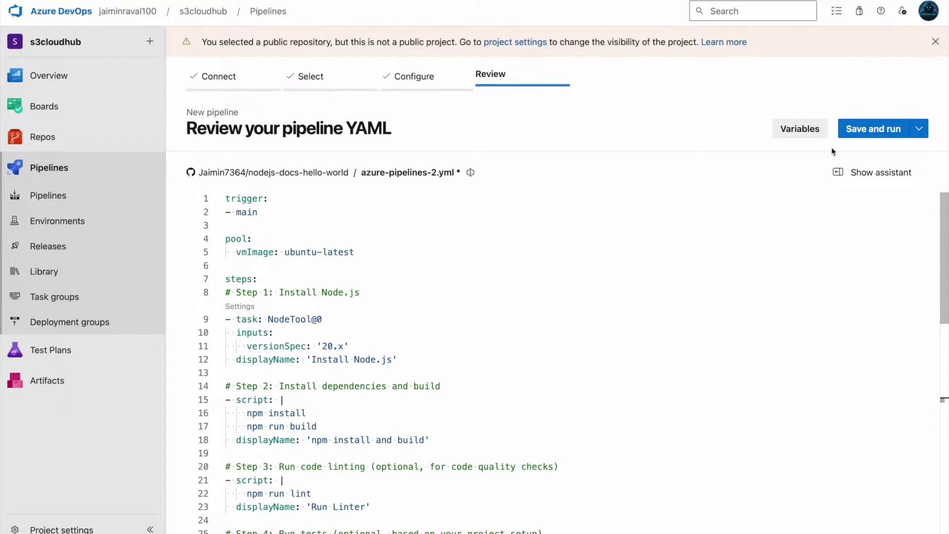
# Save and run the pipeline, committing directly to the main branch with the message "Set up CI with Azure Pipelines"
pyautogui.click(867, 129)
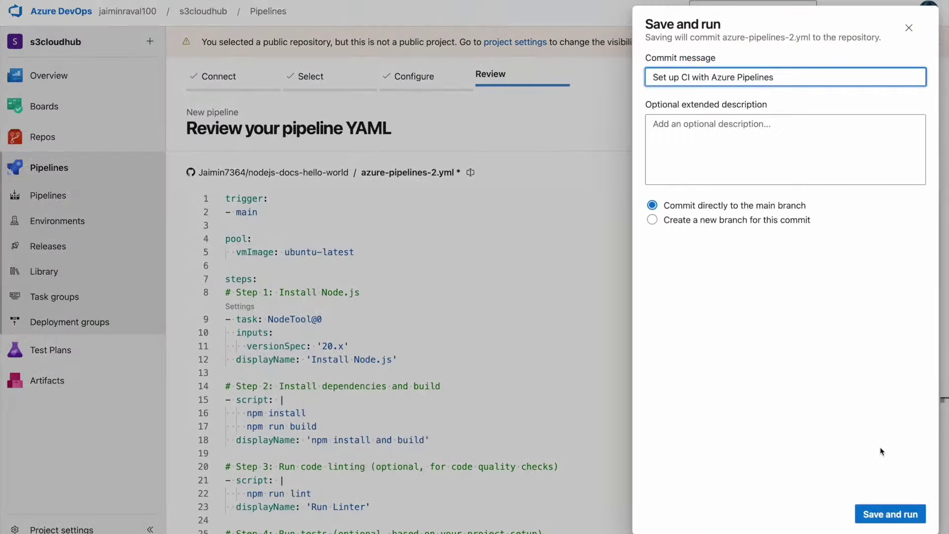
pyautogui.click(883, 517)
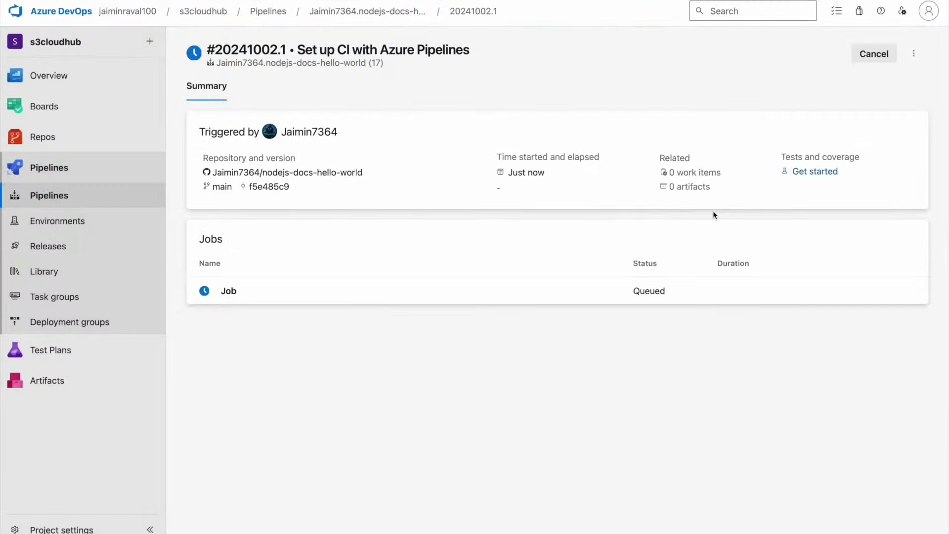
# Open the queued job's log and inspect its job preparation parameters, collapsing them when finished
pyautogui.click(299, 301)
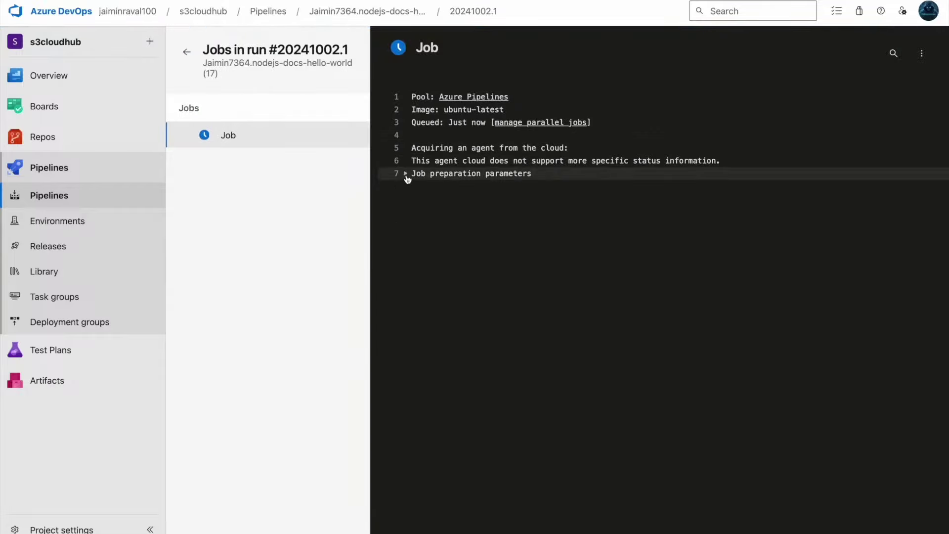
pyautogui.click(406, 175)
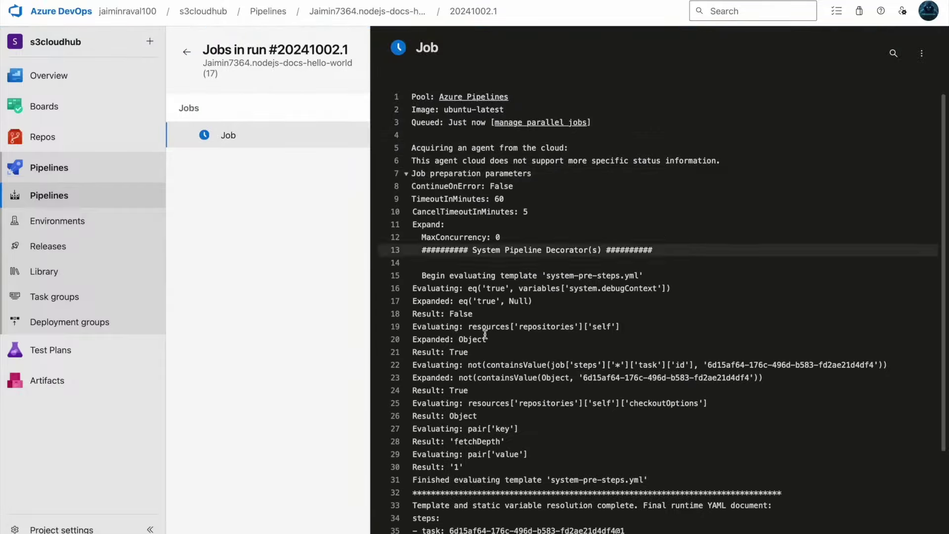
pyautogui.click(406, 174)
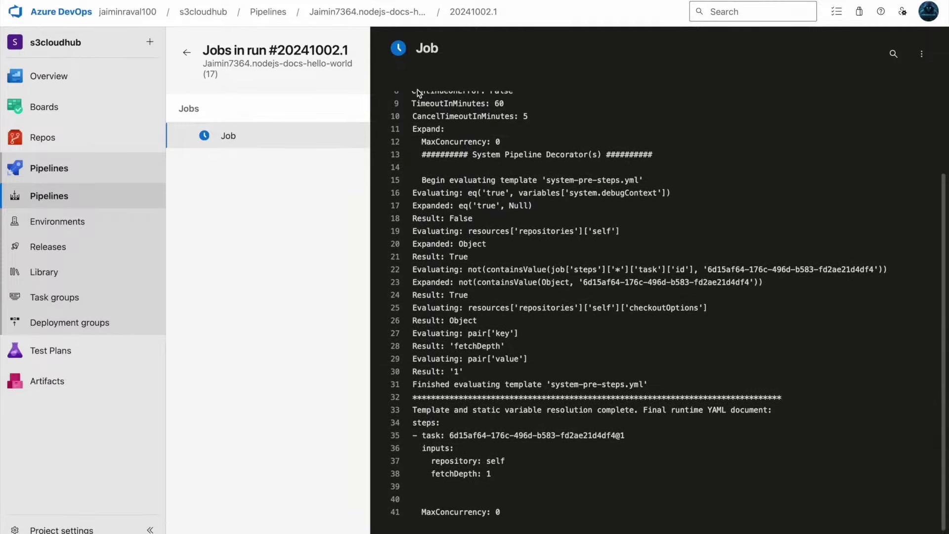
pyautogui.scroll(2, 425, 178)
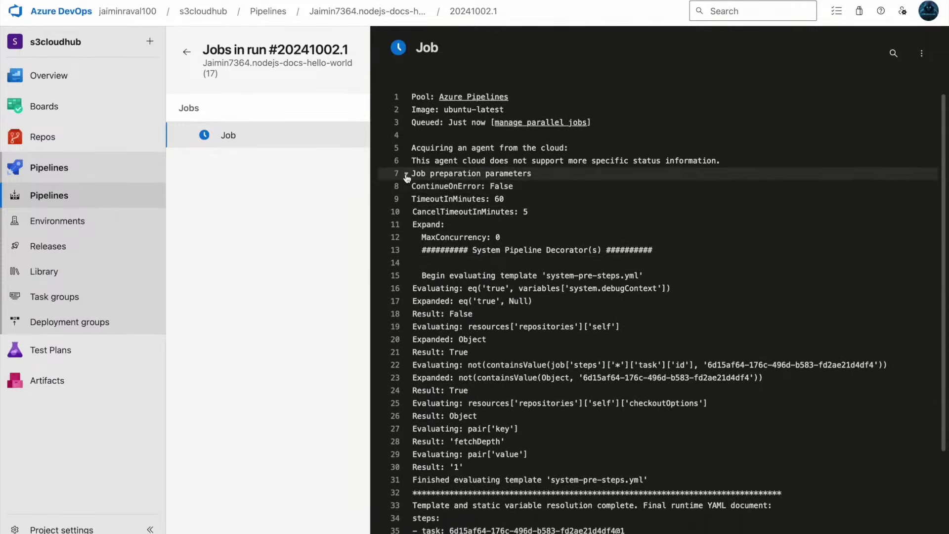
pyautogui.click(406, 174)
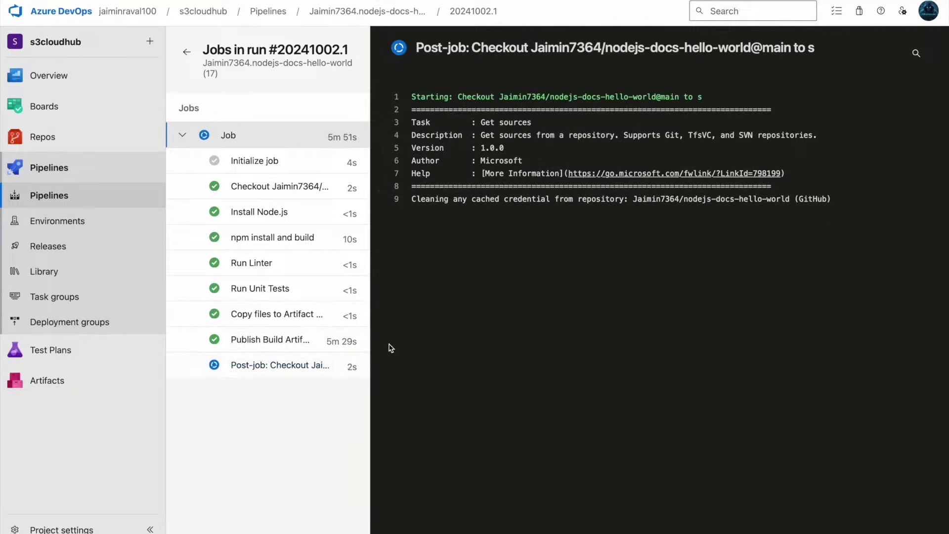
# View the log of the post-job checkout task and return to the run summary
pyautogui.click(281, 371)
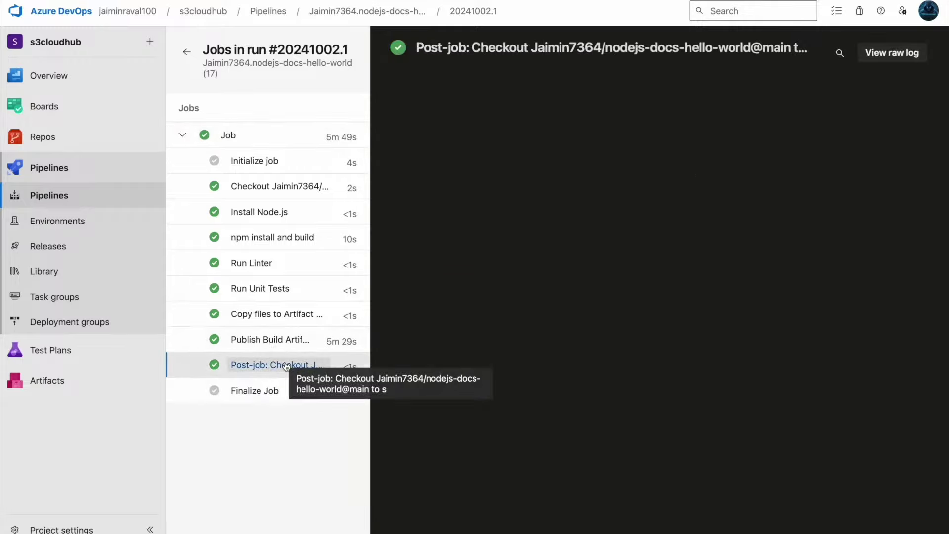
pyautogui.click(184, 53)
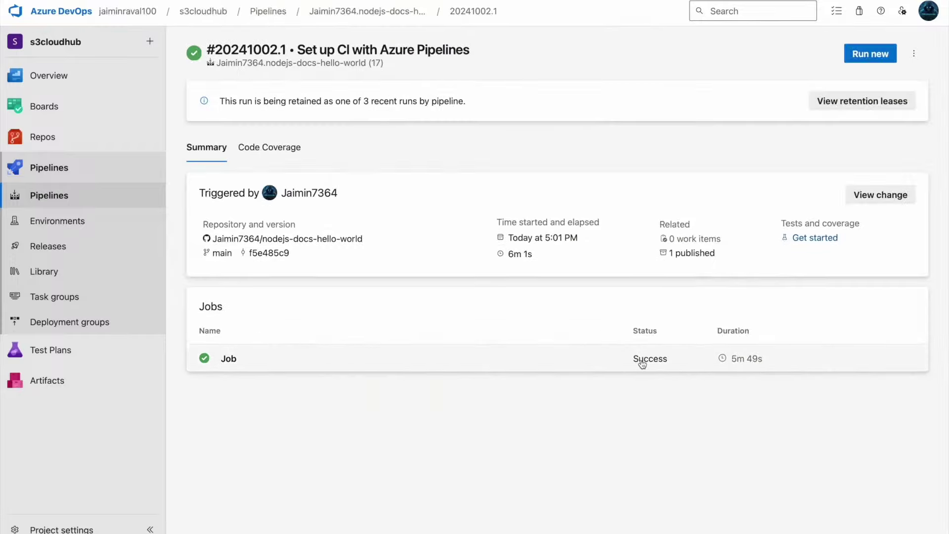
# Inspect the contents of the run's published drop artifact, including its node_modules folder, and return to the run summary
pyautogui.click(681, 256)
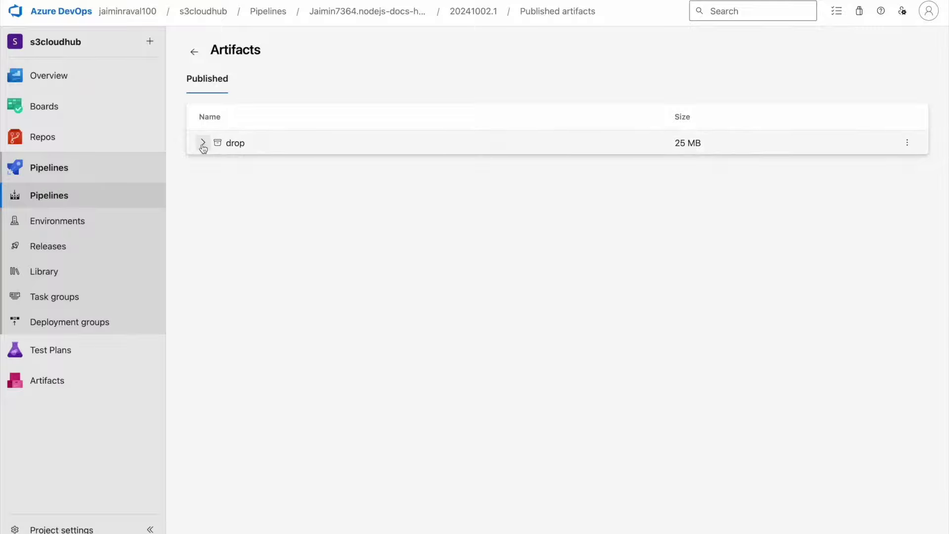
pyautogui.click(202, 144)
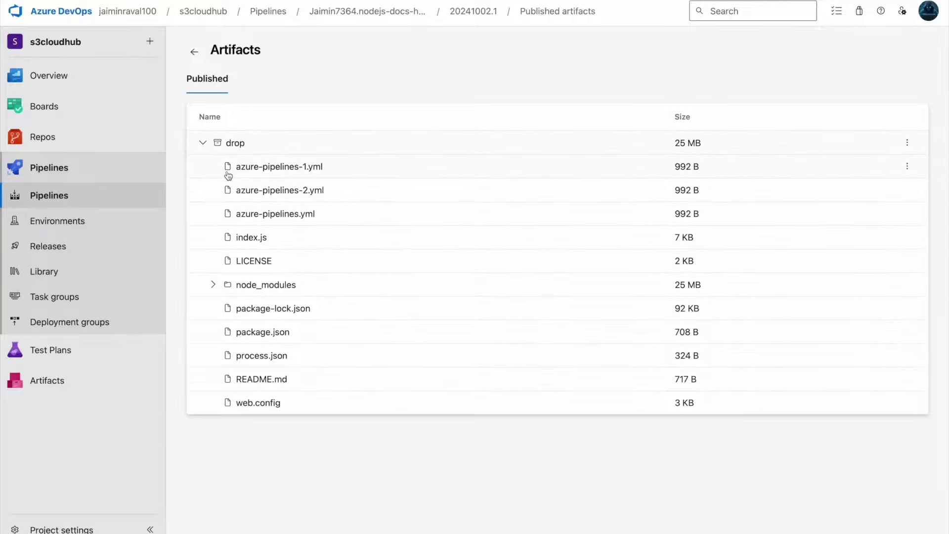
pyautogui.click(213, 286)
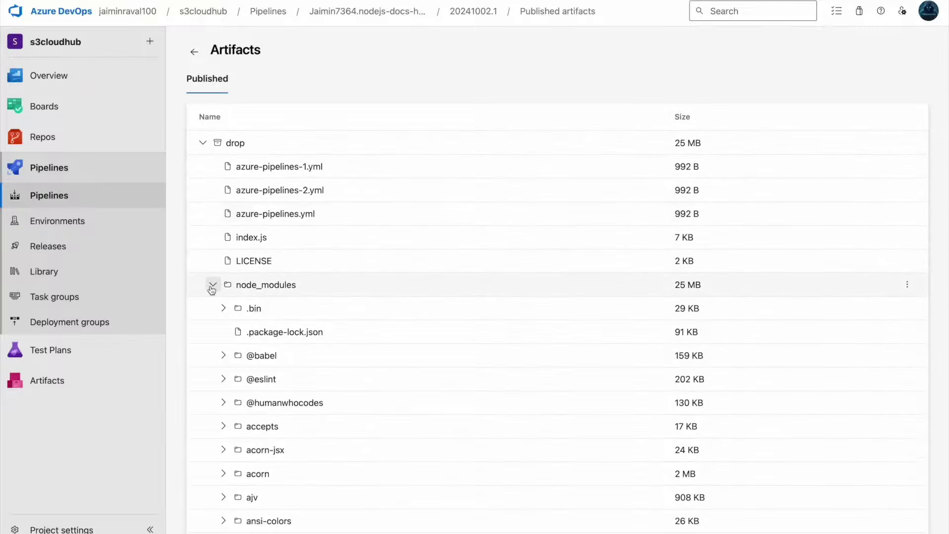
pyautogui.click(212, 286)
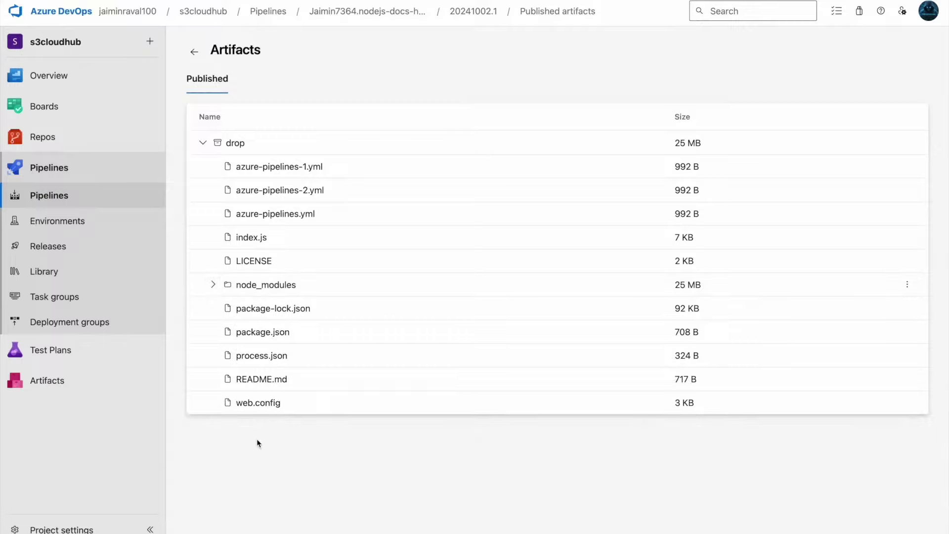
pyautogui.click(193, 55)
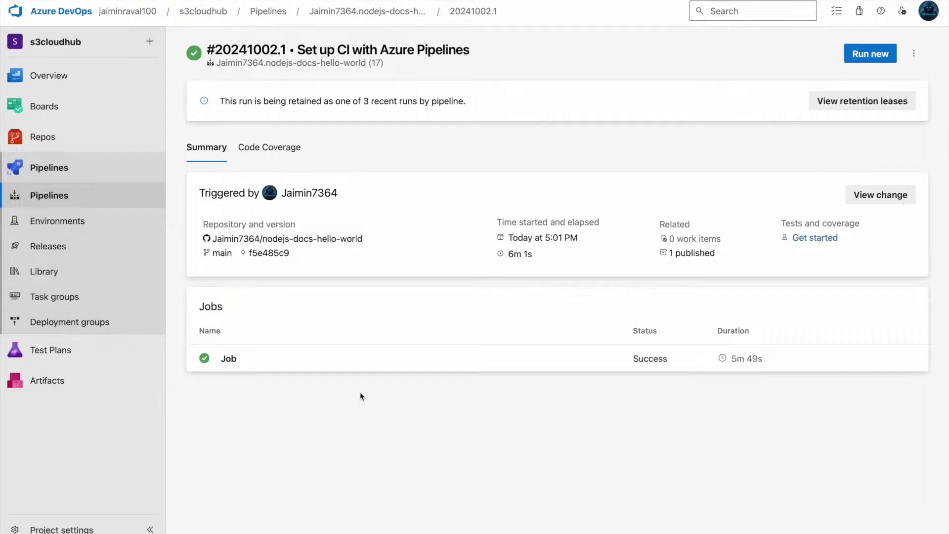
# Switch to the Azure portal and search the marketplace for "azure service plan" to create a new resource
pyautogui.click(700, 2)
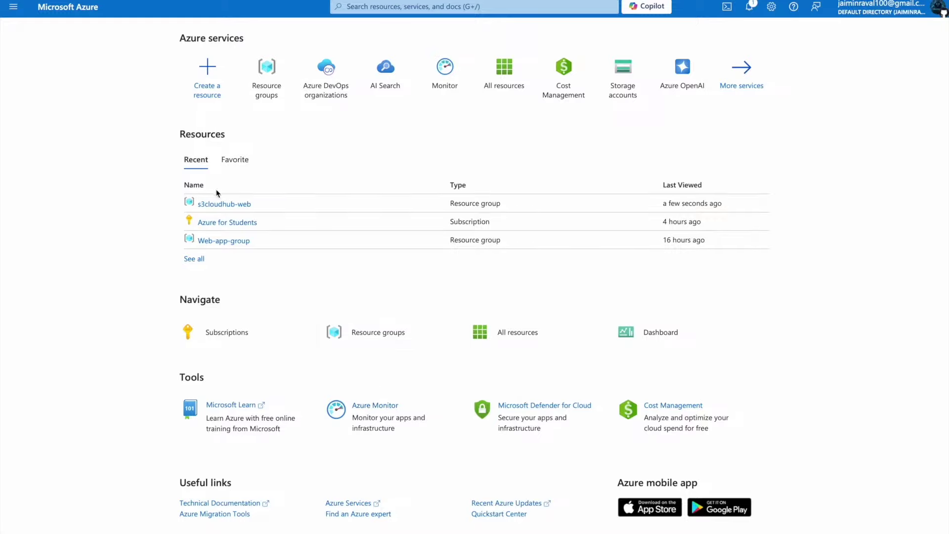
pyautogui.click(207, 74)
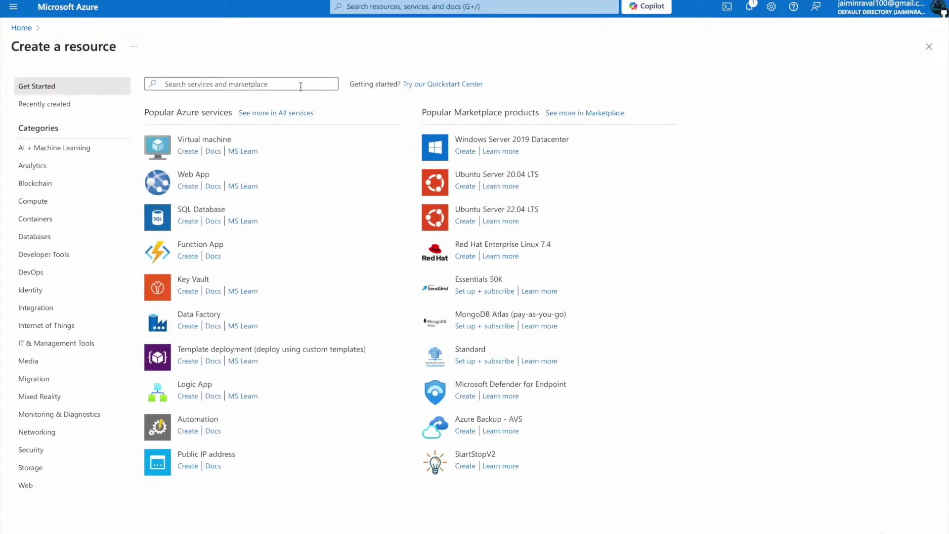
pyautogui.click(301, 86)
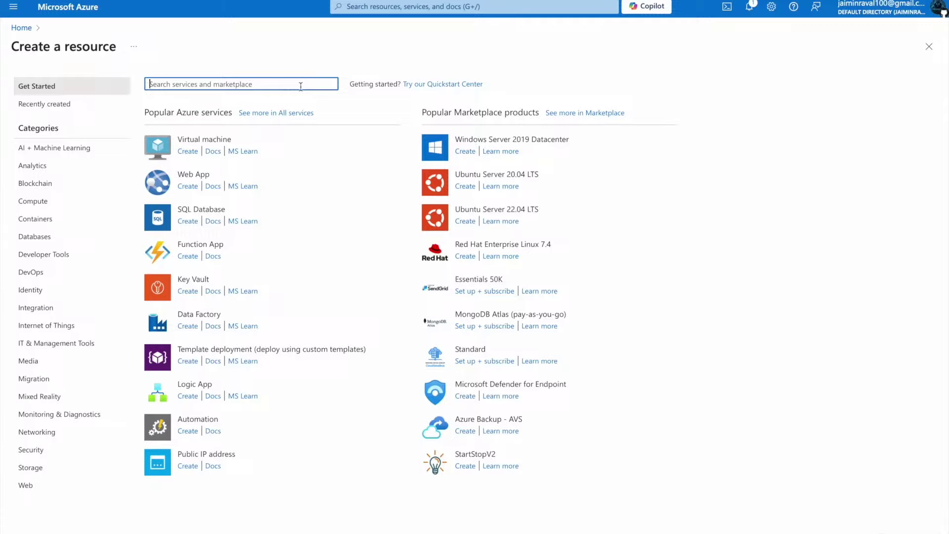
pyautogui.write('Se')
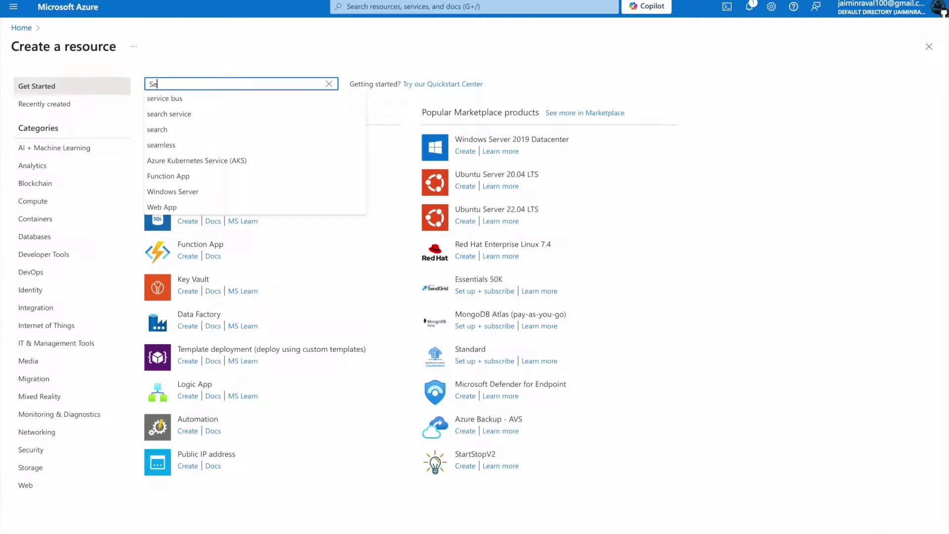
pyautogui.write('rvice ')
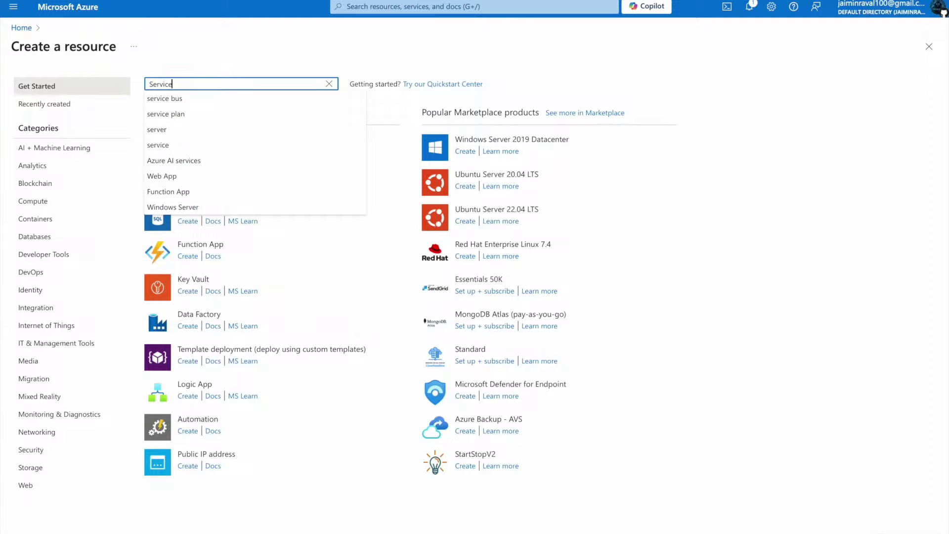
pyautogui.write('plan')
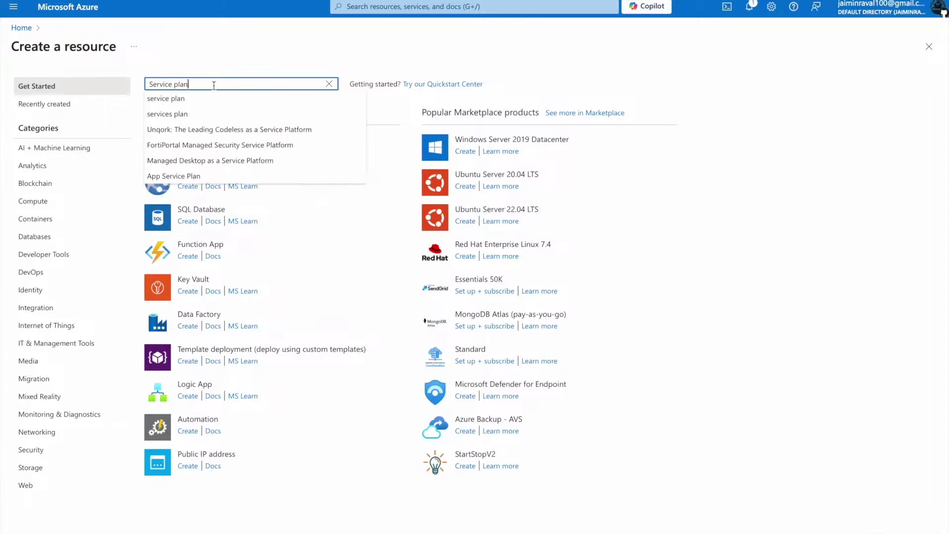
pyautogui.click(150, 84)
pyautogui.write('as')
pyautogui.press('BackSpace')
pyautogui.press('BackSpace')
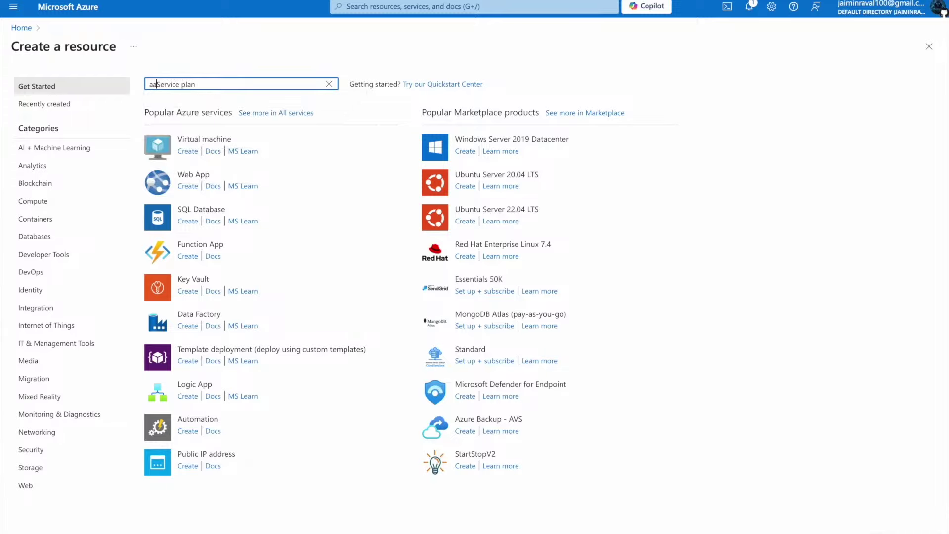
pyautogui.write('Azure')
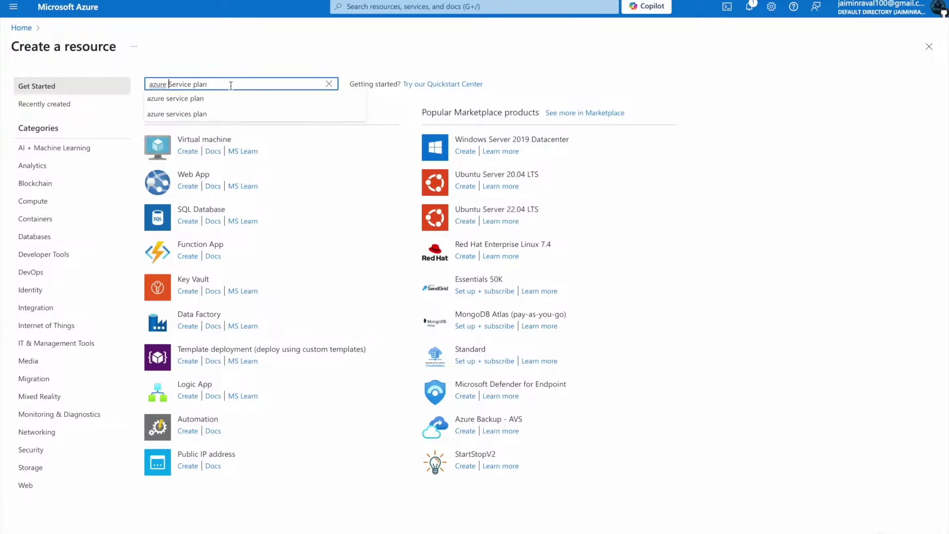
pyautogui.click(220, 101)
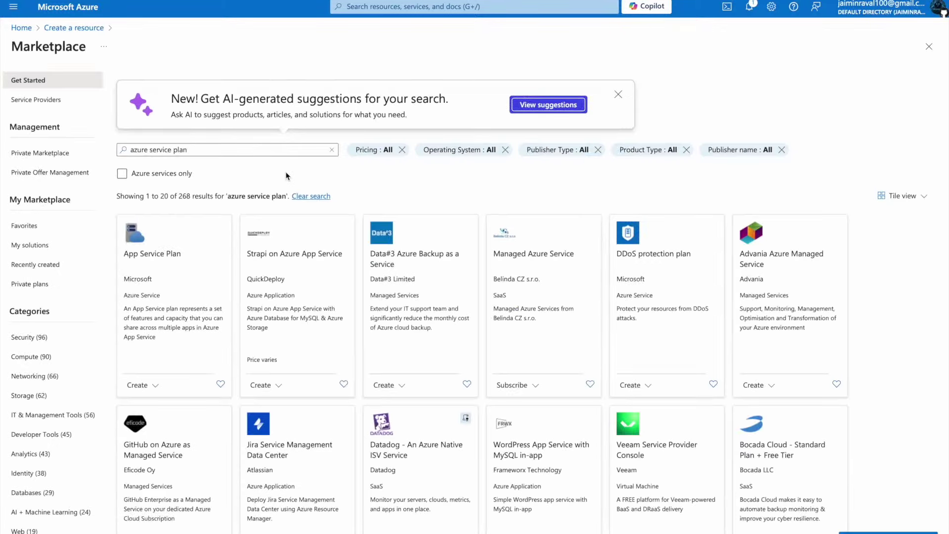
# Open Microsoft's App Service Plan offering from the marketplace results and start creating a plan
pyautogui.scroll(-1, 188, 265)
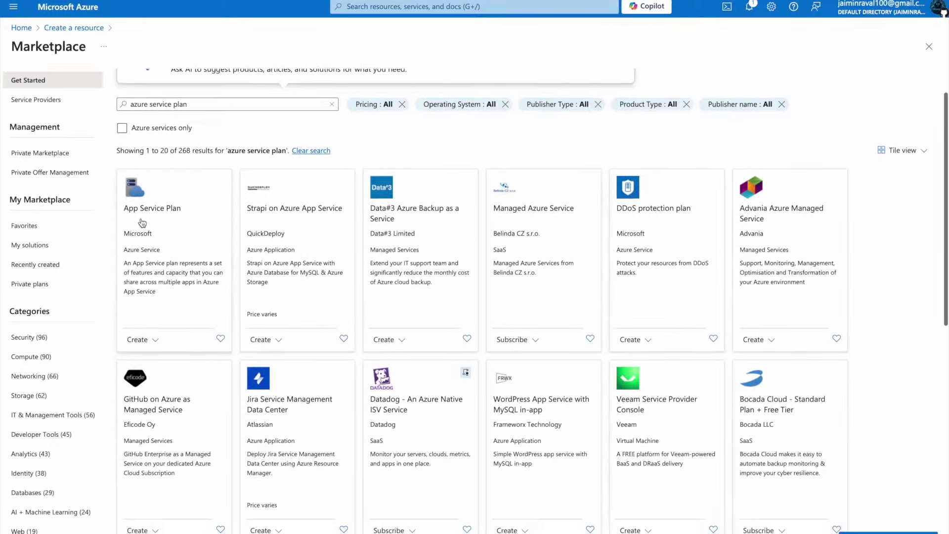
pyautogui.scroll(-1, 154, 310)
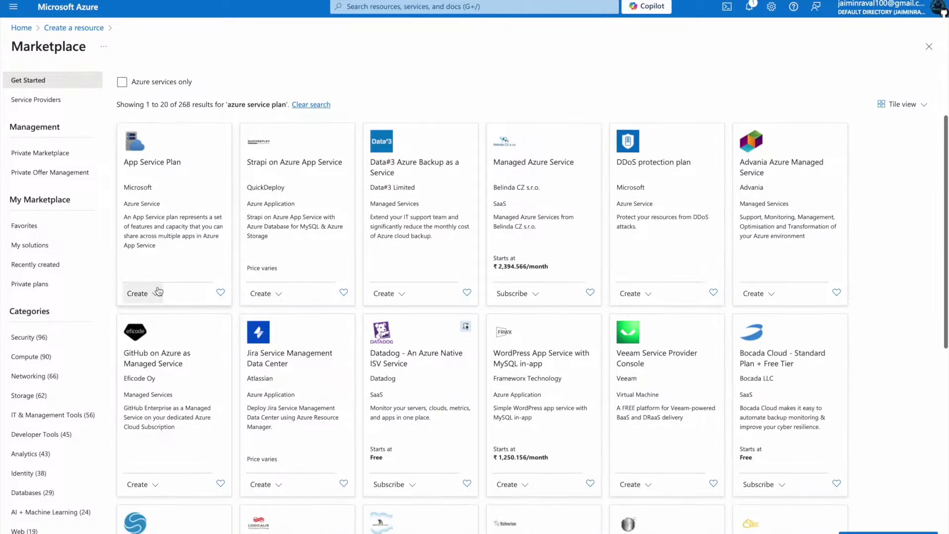
pyautogui.click(159, 231)
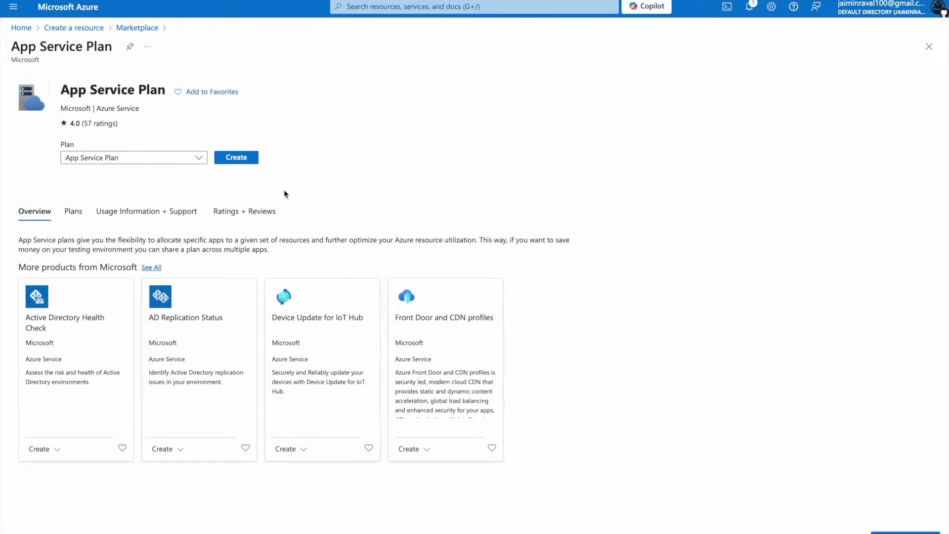
pyautogui.click(226, 158)
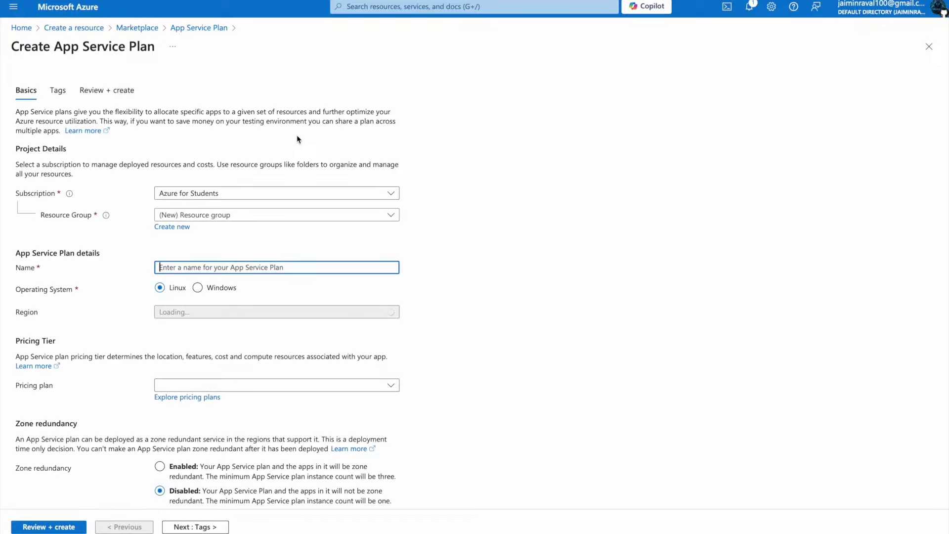
# Assign the App Service plan to the existing resource group Web-app-group and name it web-plan
pyautogui.scroll(-1, 297, 135)
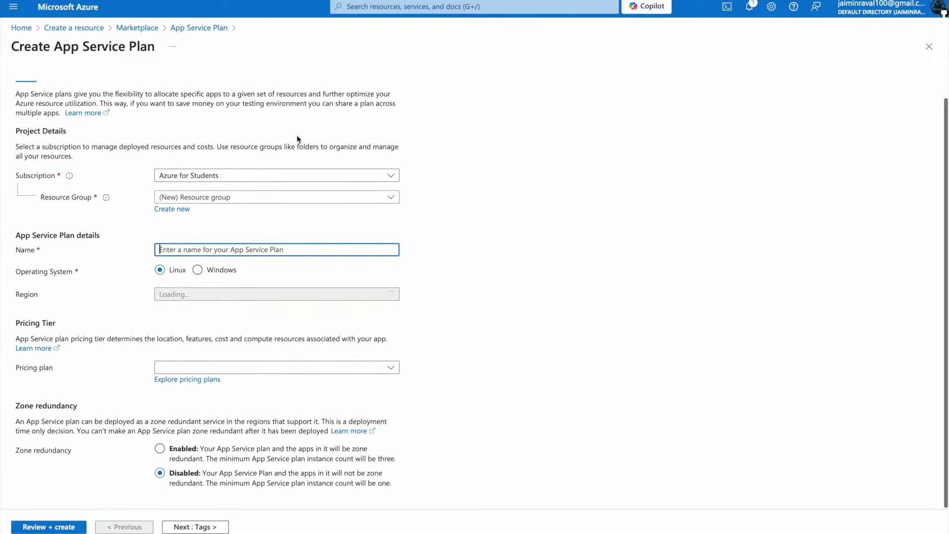
pyautogui.click(265, 197)
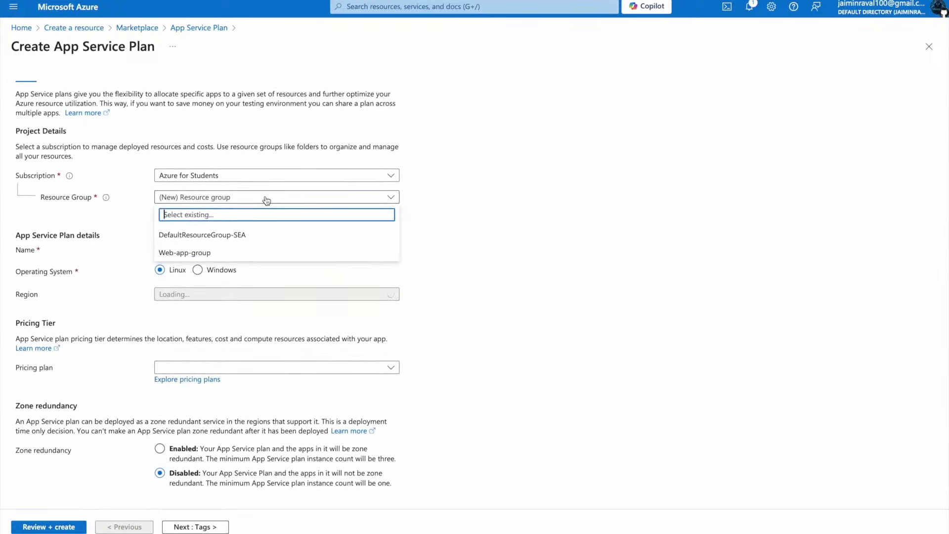
pyautogui.click(216, 253)
pyautogui.click(261, 249)
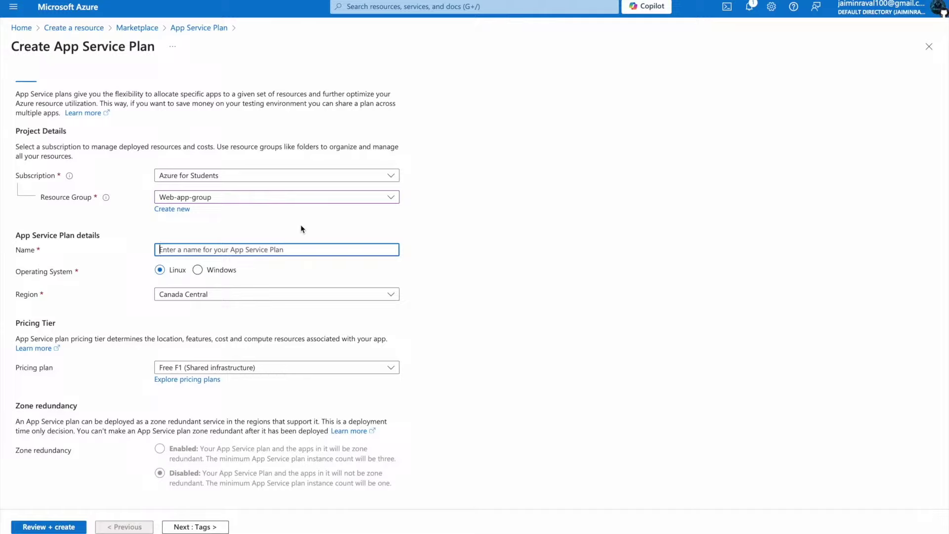
pyautogui.write('a')
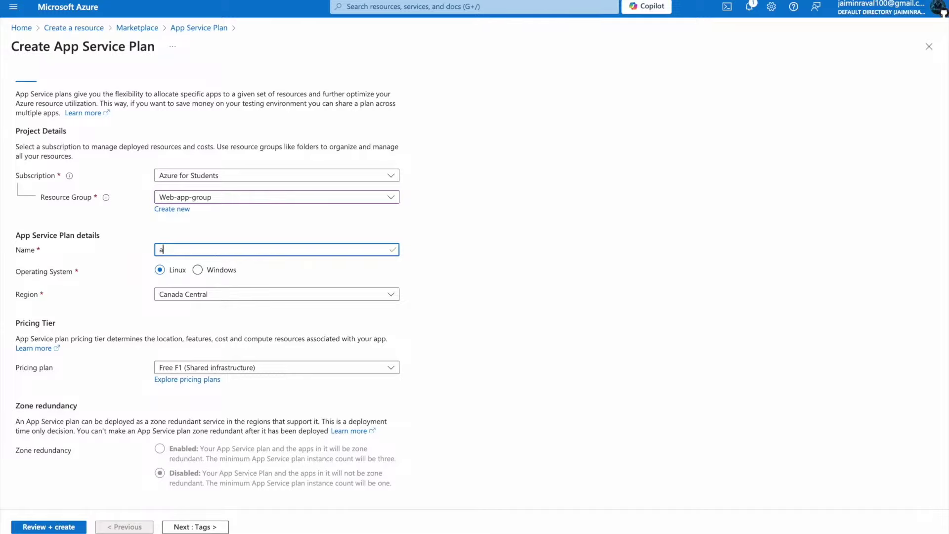
pyautogui.press('BackSpace')
pyautogui.write('web-plan')
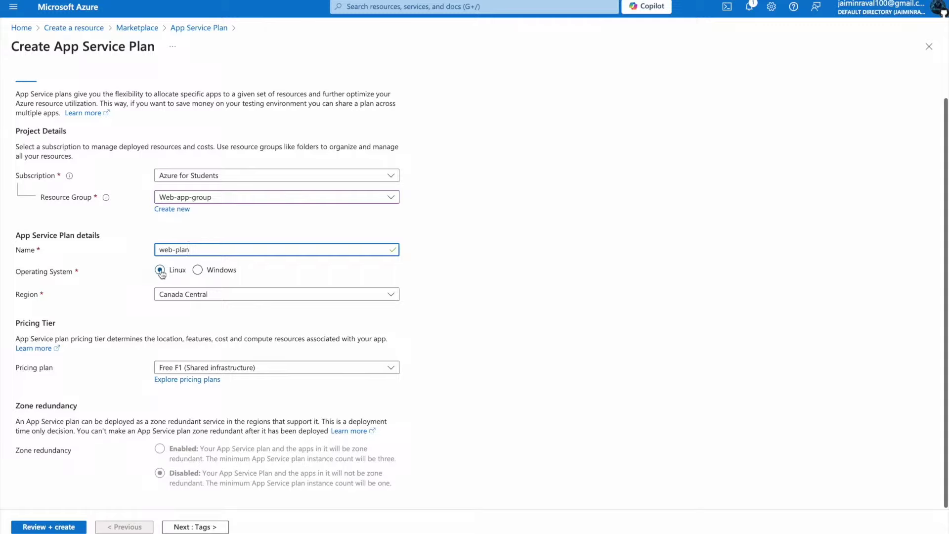
# Set the App Service plan's region to Southeast Asia
pyautogui.click(221, 299)
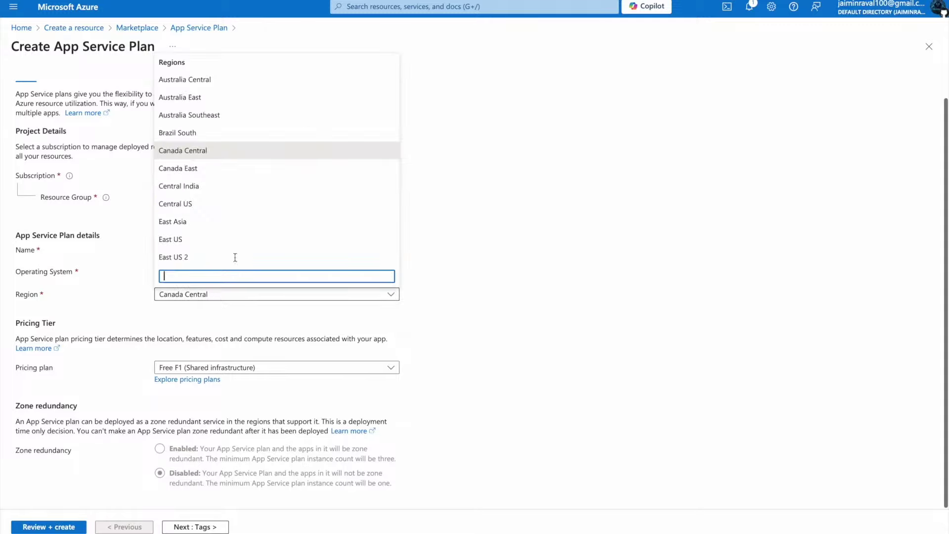
pyautogui.scroll(-8, 257, 203)
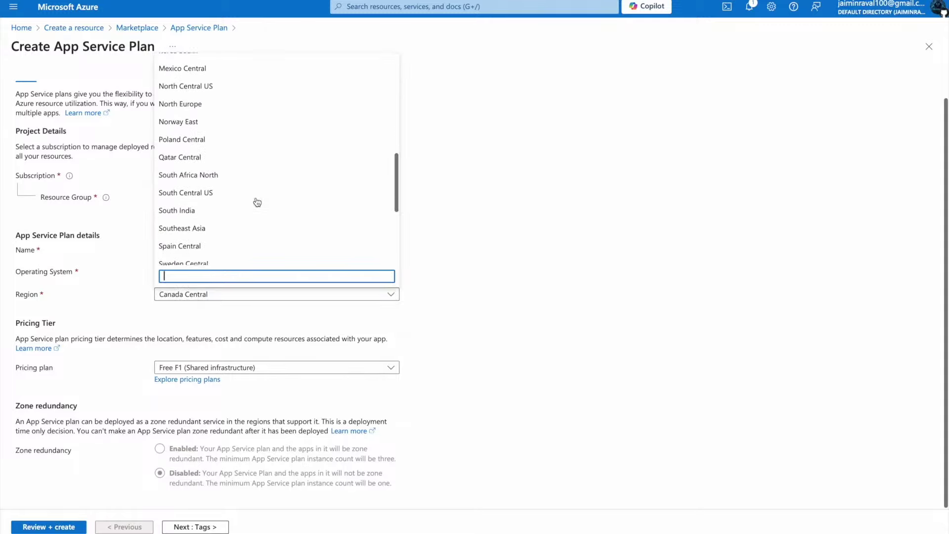
pyautogui.scroll(-1, 257, 202)
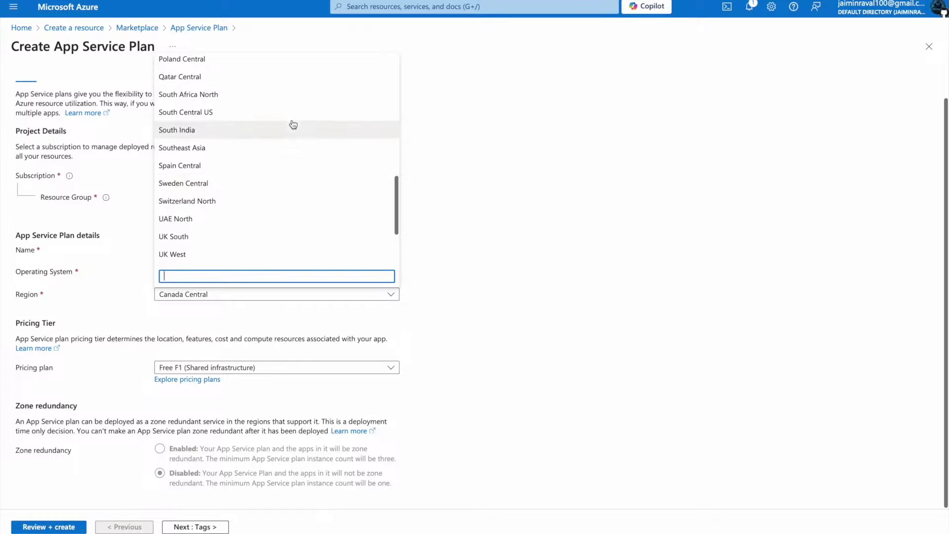
pyautogui.click(274, 149)
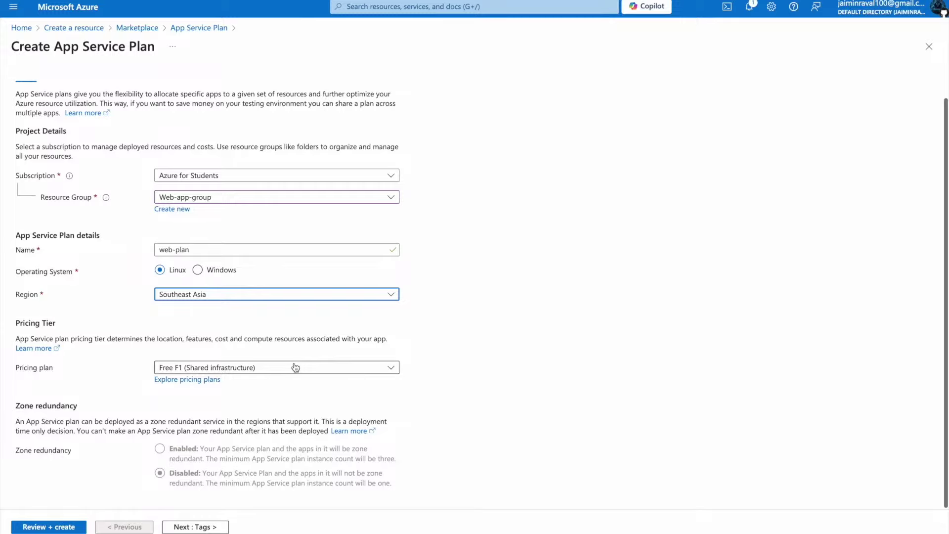
# Choose the legacy Standard S1 tier from the full list of App Service pricing plans
pyautogui.click(236, 371)
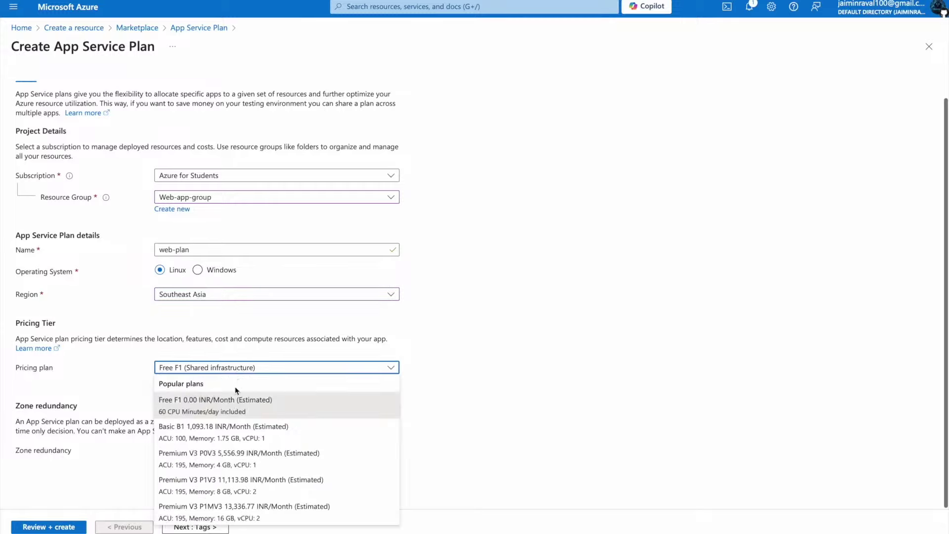
pyautogui.click(445, 327)
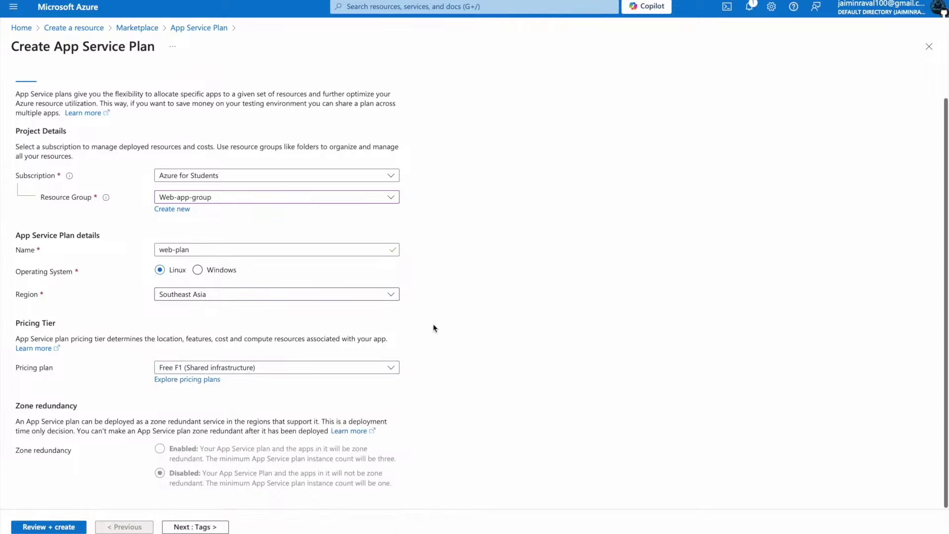
pyautogui.click(180, 380)
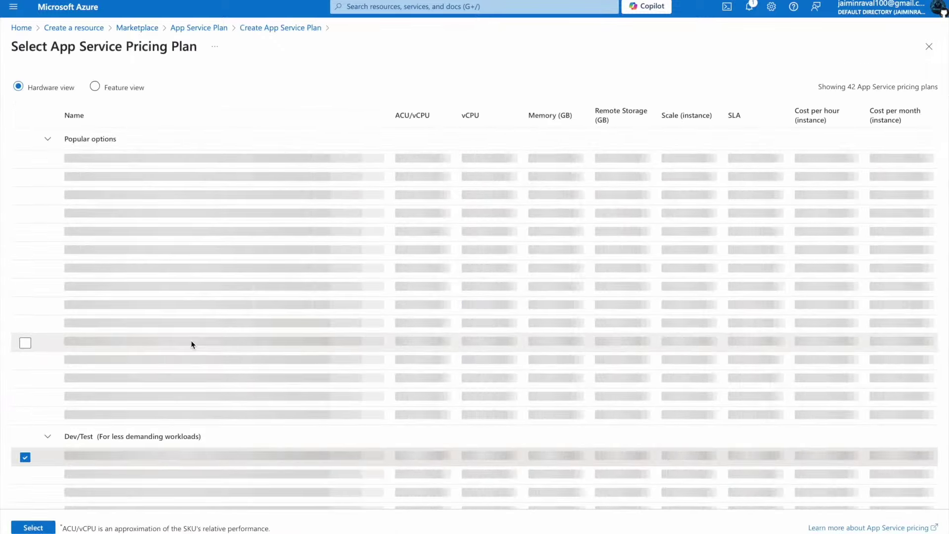
pyautogui.scroll(-7, 191, 343)
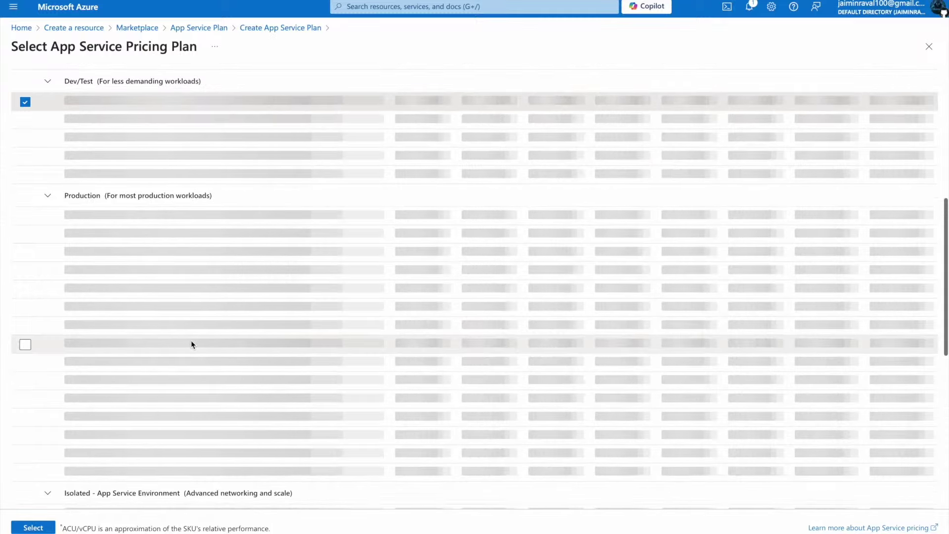
pyautogui.scroll(1, 191, 340)
pyautogui.scroll(1, 191, 340)
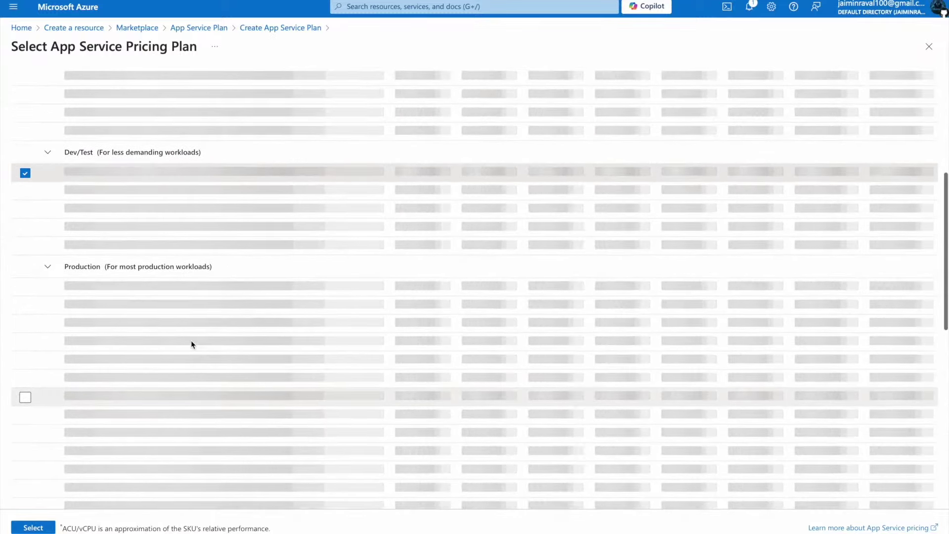
pyautogui.scroll(2, 191, 340)
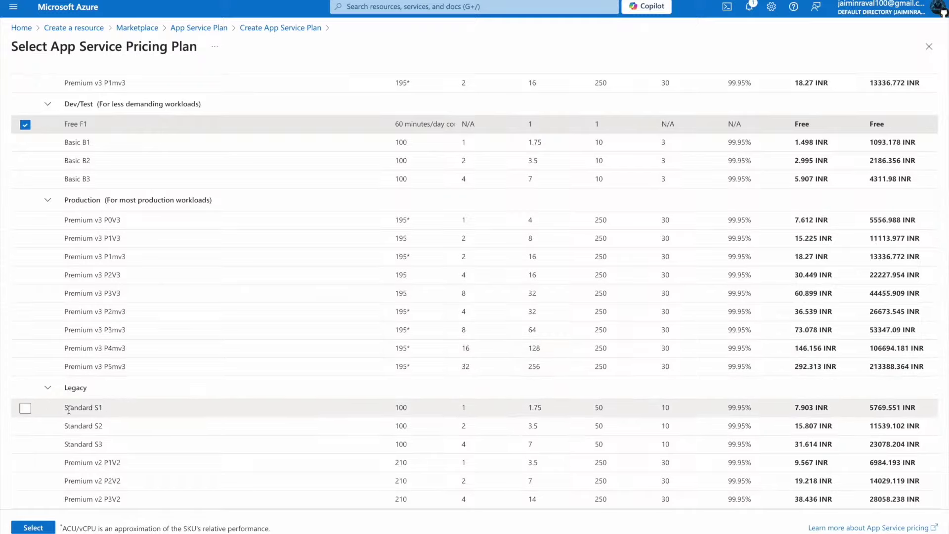
pyautogui.click(25, 408)
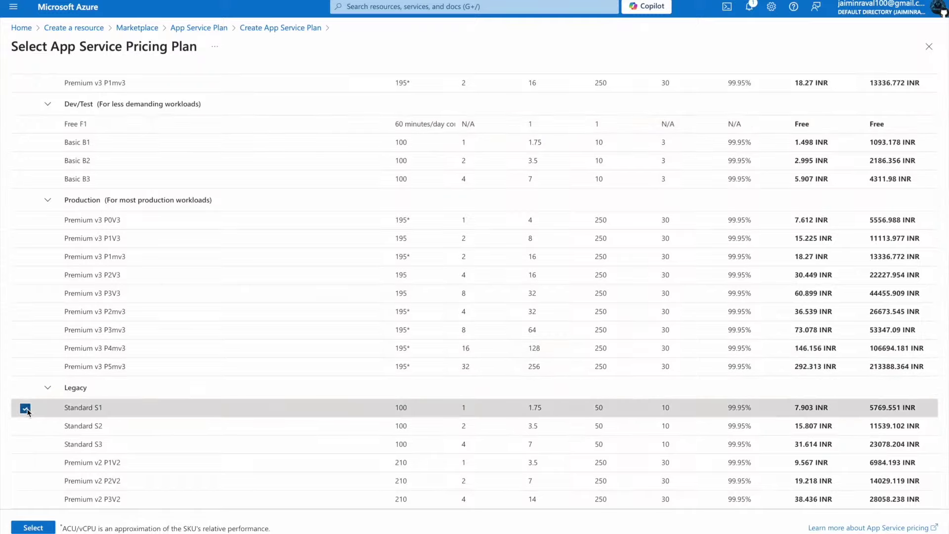
pyautogui.scroll(1, 836, 410)
pyautogui.scroll(-1, 836, 410)
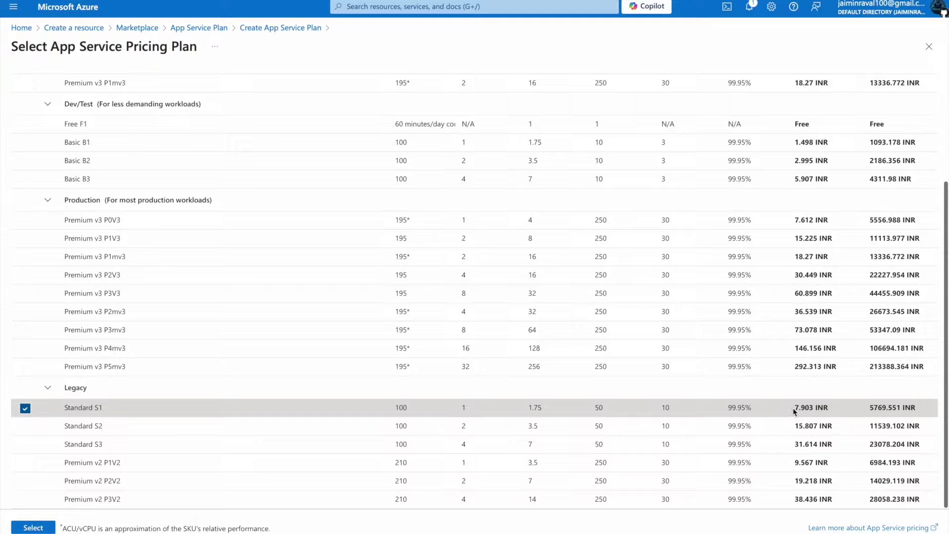
pyautogui.moveTo(792, 408); pyautogui.dragTo(830, 407)
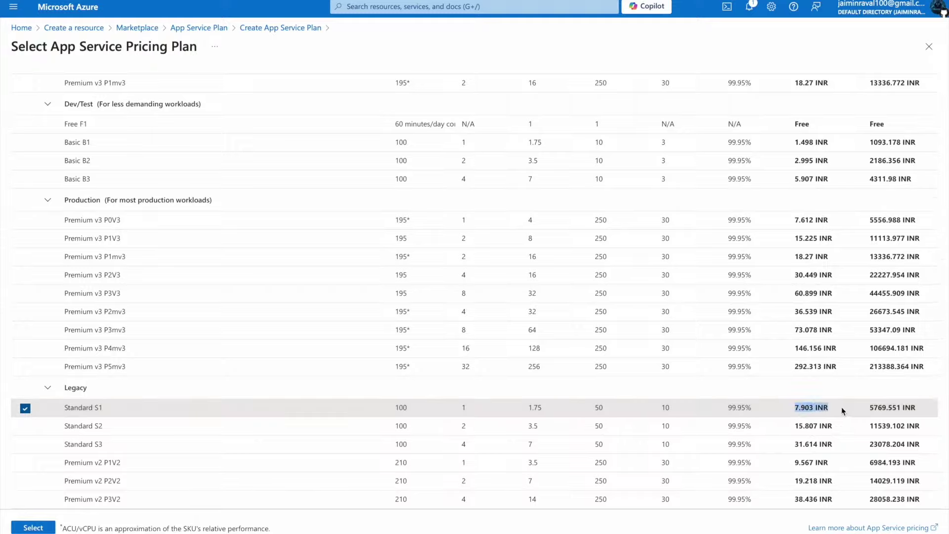
pyautogui.click(841, 407)
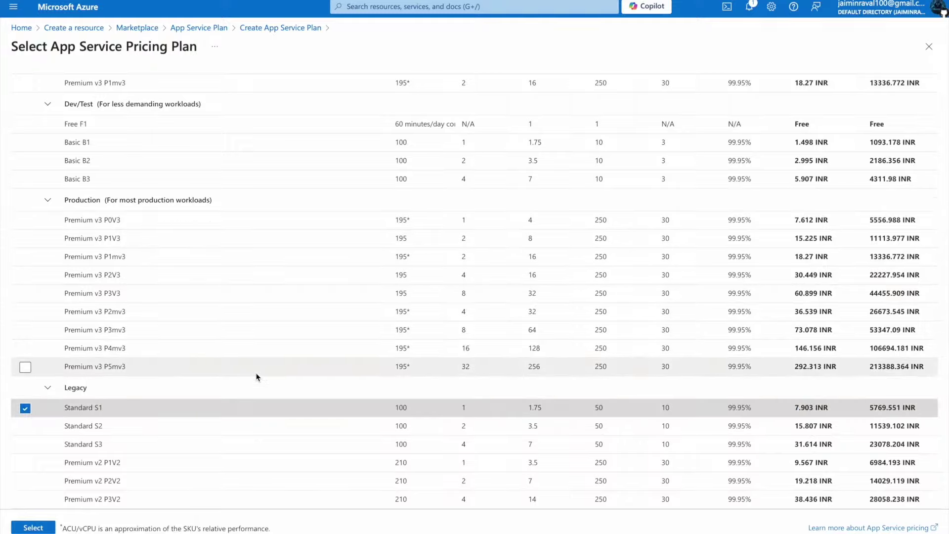
pyautogui.click(33, 528)
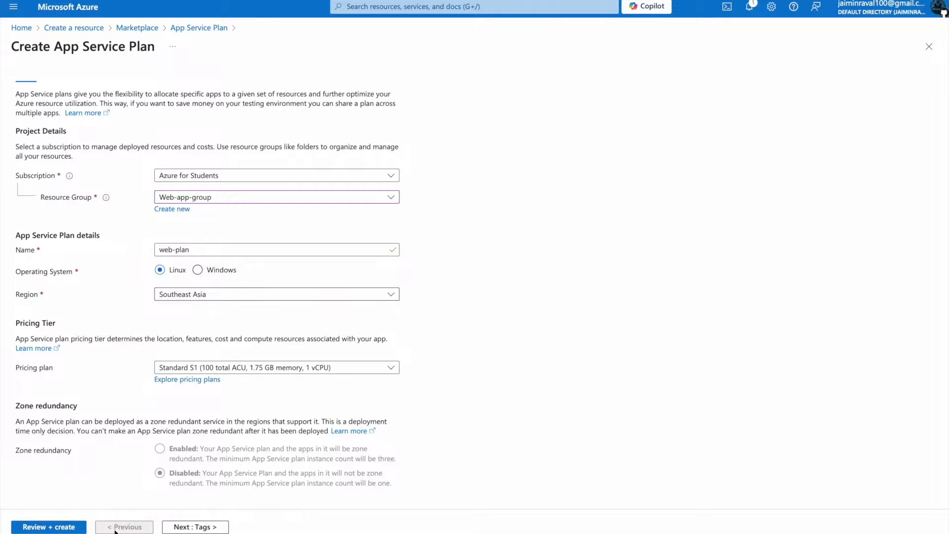
# Review the App Service plan's summary, create the plan and follow its deployment until it completes
pyautogui.click(63, 527)
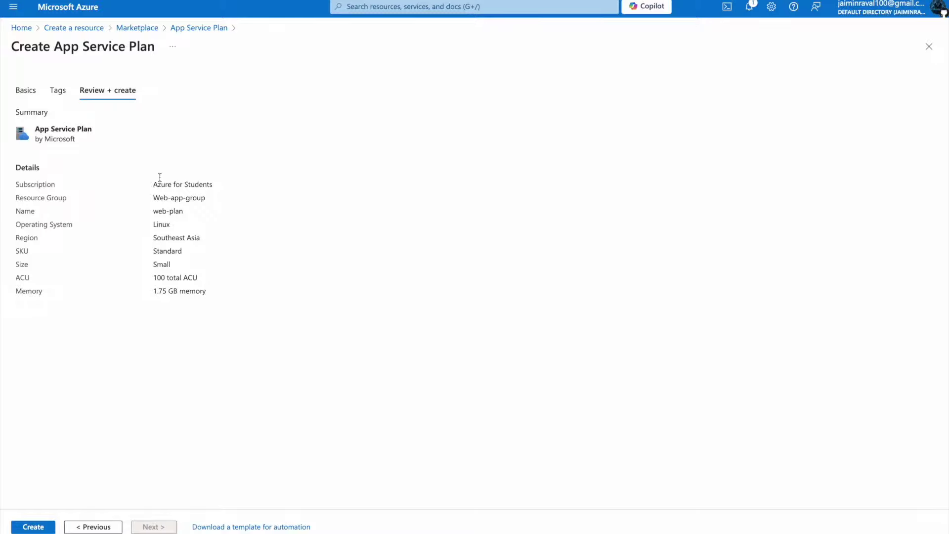
pyautogui.moveTo(149, 179); pyautogui.dragTo(281, 295)
pyautogui.click(281, 292)
pyautogui.click(27, 527)
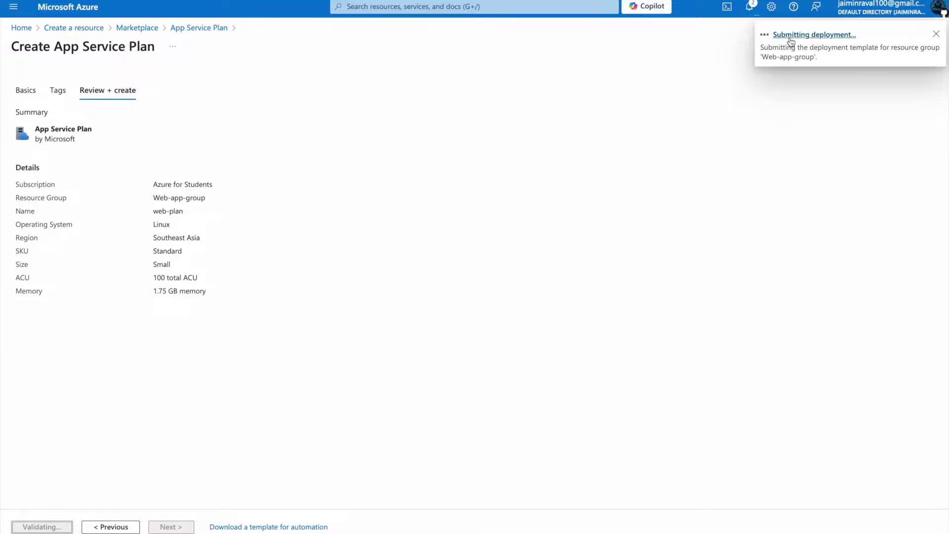
pyautogui.click(789, 35)
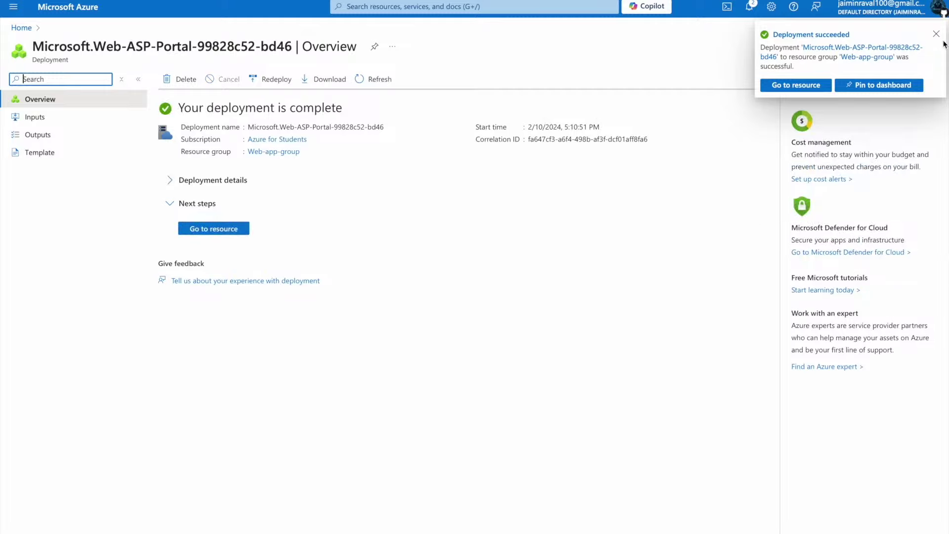
pyautogui.click(937, 34)
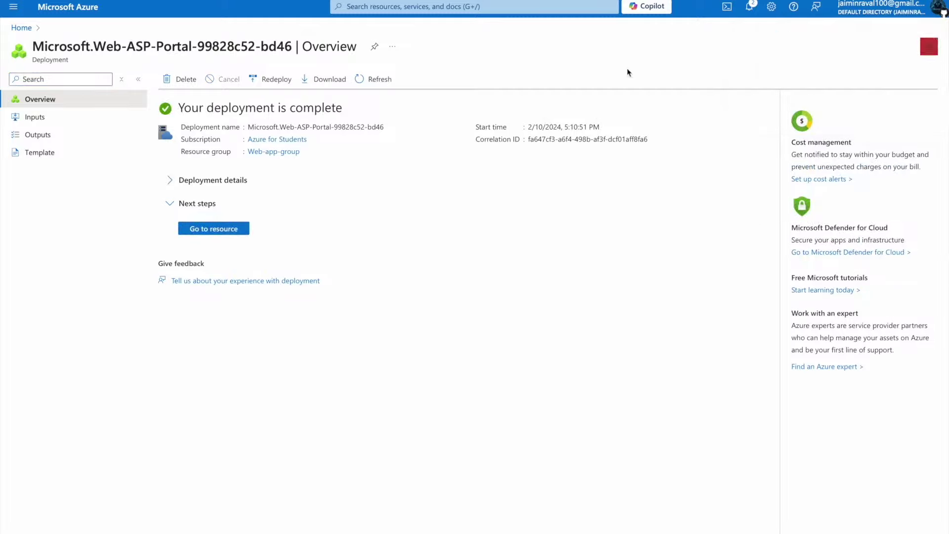
# Open the deployed web-plan resource and look over its essentials and metric charts
pyautogui.click(210, 230)
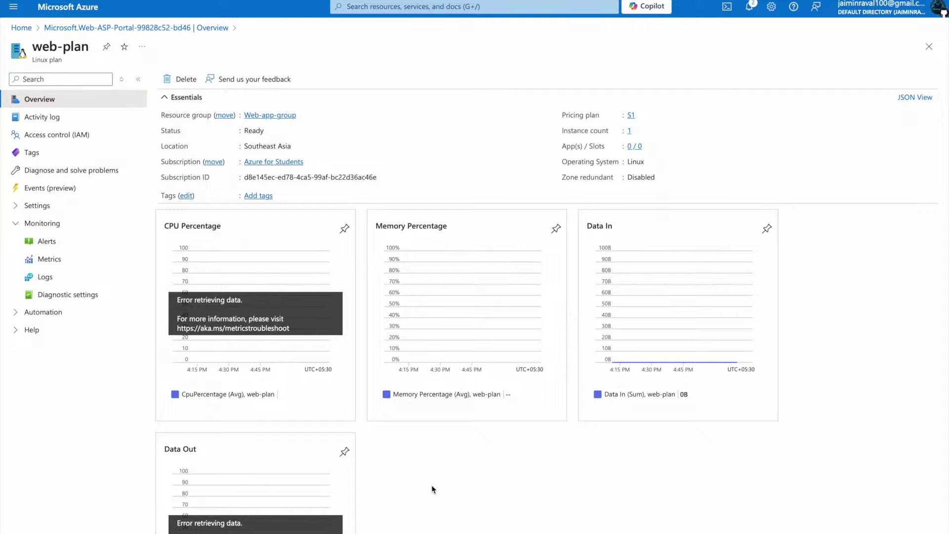
pyautogui.scroll(-3, 432, 486)
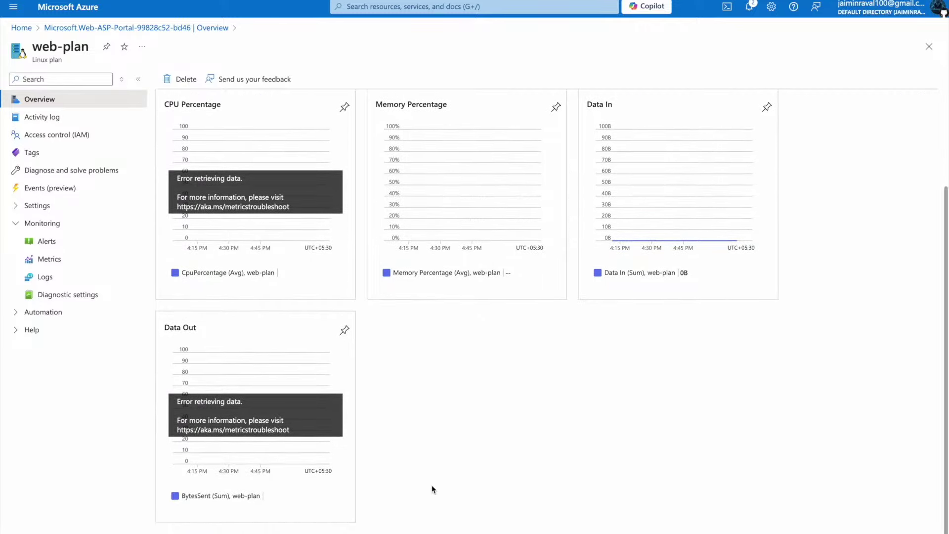
pyautogui.scroll(3, 432, 485)
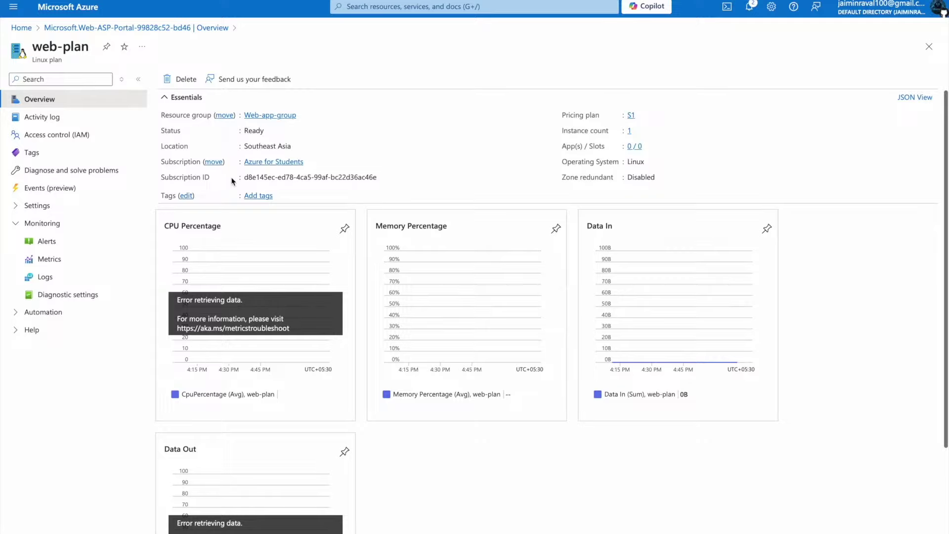
# Return to the portal home and start creating a new Web App resource
pyautogui.click(19, 28)
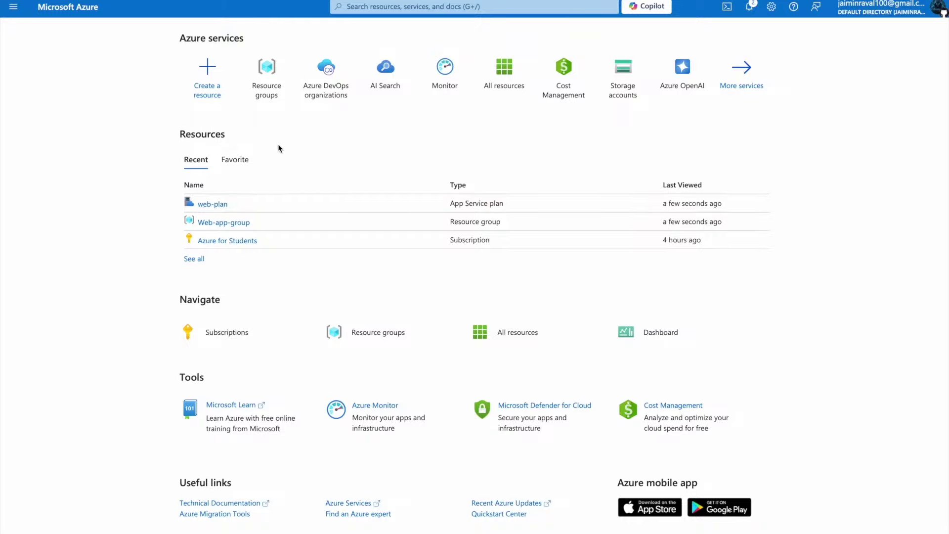
pyautogui.click(208, 87)
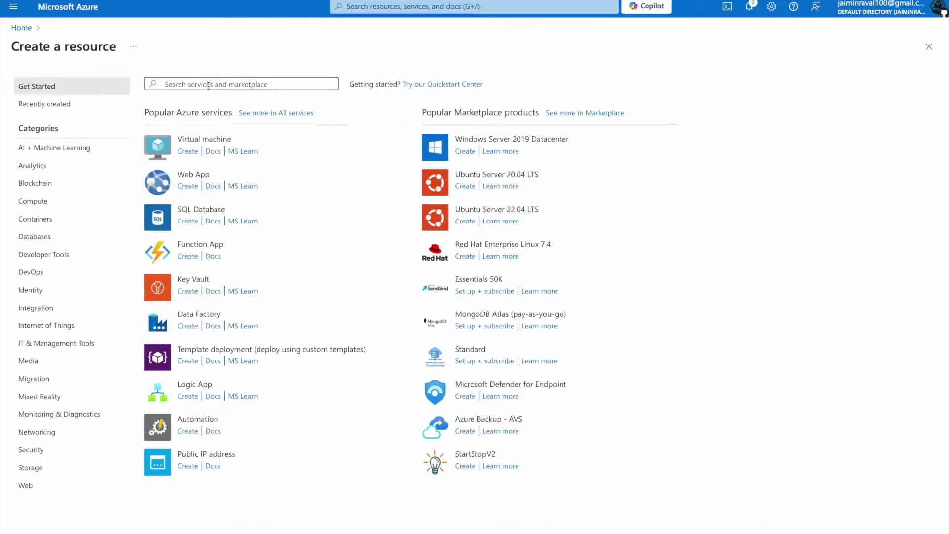
pyautogui.click(197, 174)
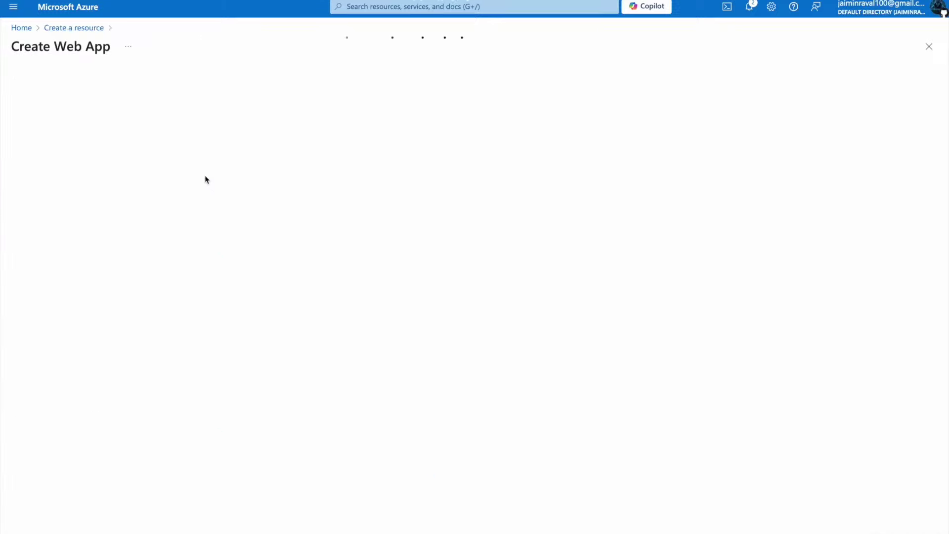
# Assign the web app to the resource group Web-app-group and name it S3cloudub-web
pyautogui.scroll(-1, 242, 236)
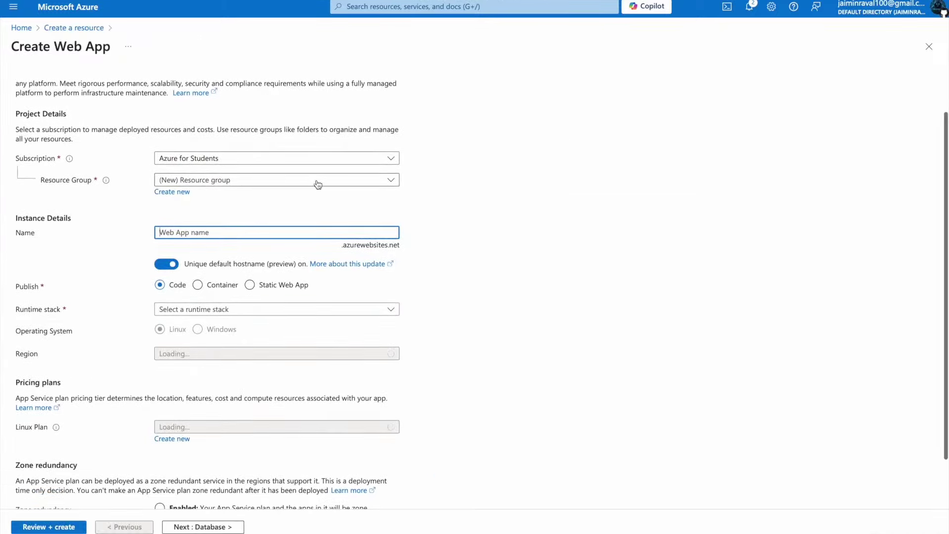
pyautogui.click(317, 184)
pyautogui.click(277, 238)
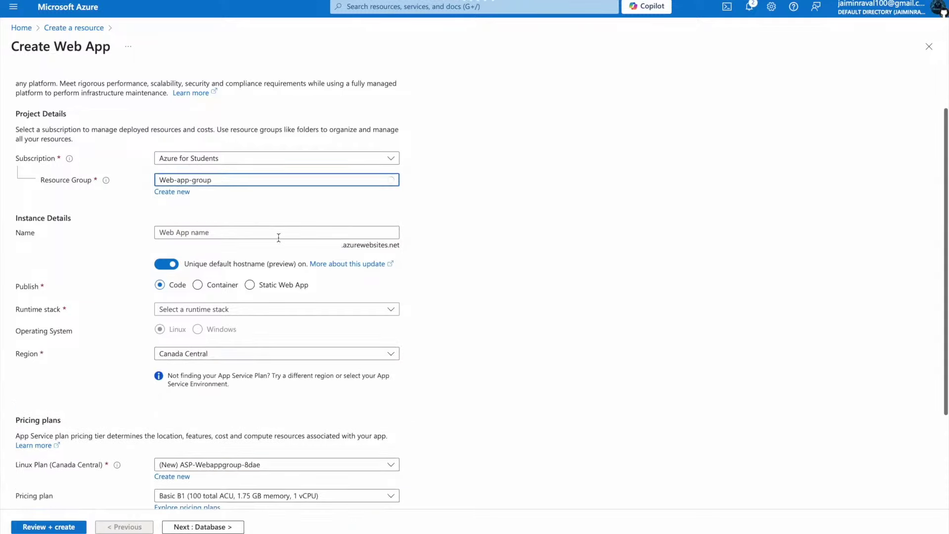
pyautogui.scroll(-1, 473, 235)
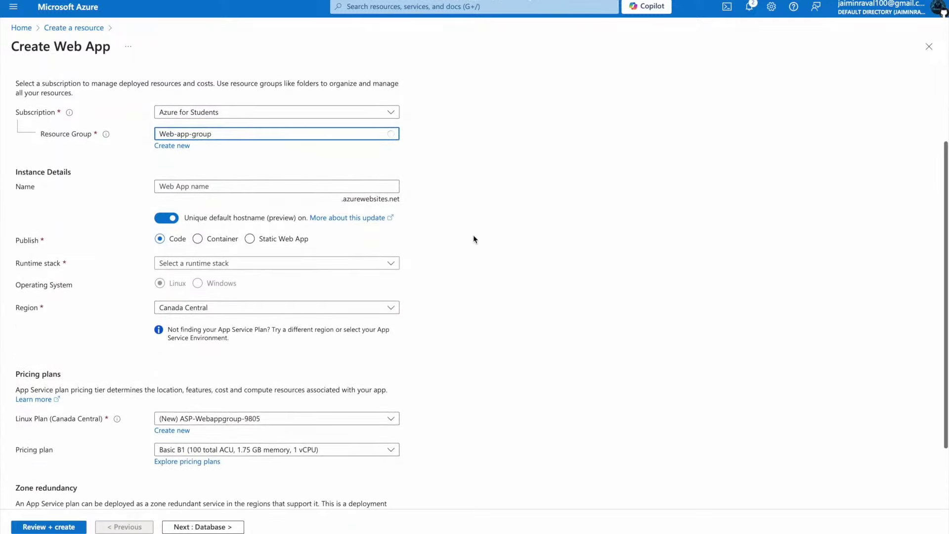
pyautogui.click(298, 187)
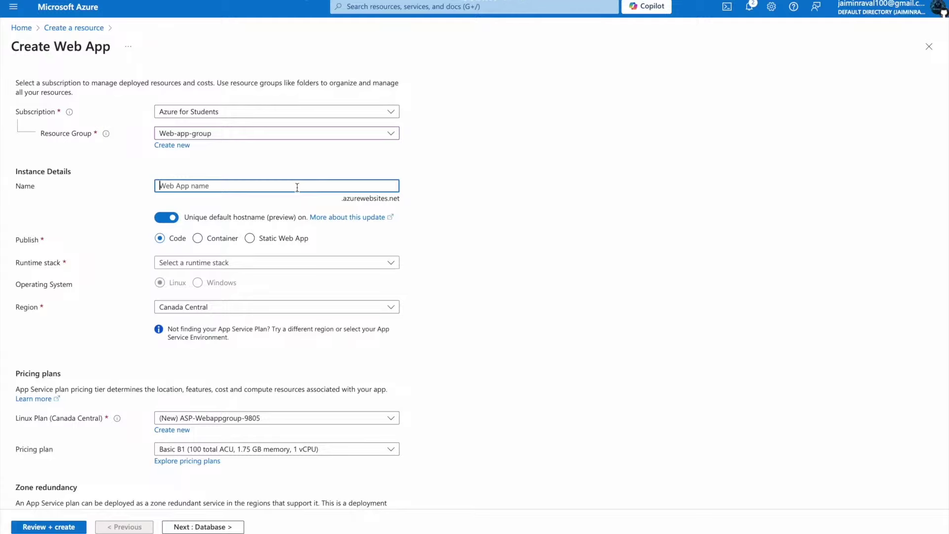
pyautogui.write('S3cloudub-')
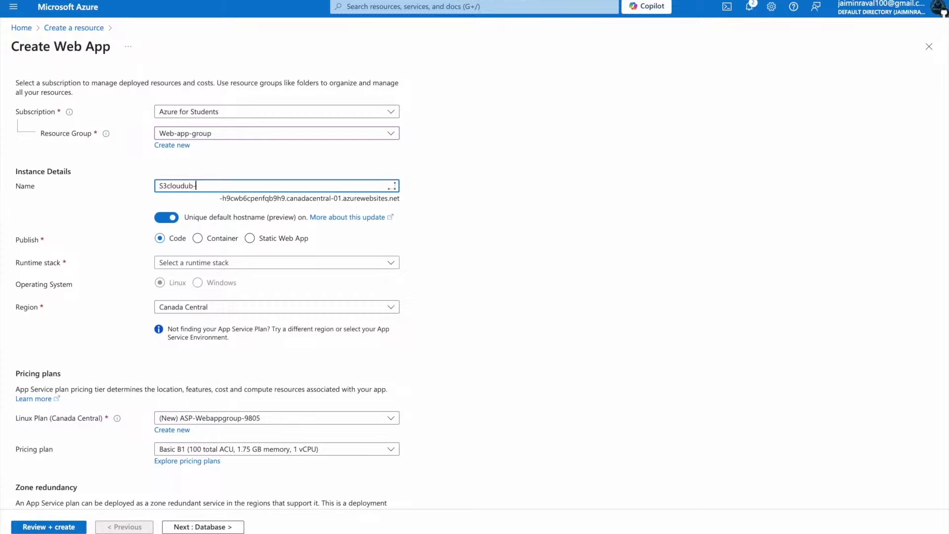
pyautogui.write('web')
# Set the web app's runtime stack to Node 18 LTS
pyautogui.click(236, 267)
pyautogui.scroll(-1, 261, 356)
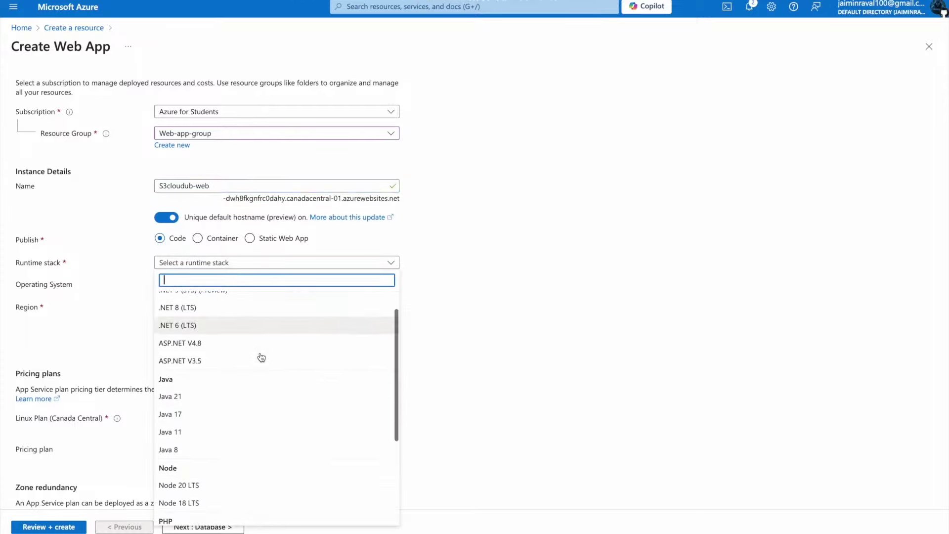
pyautogui.scroll(1, 261, 356)
pyautogui.scroll(-1, 265, 395)
pyautogui.scroll(-1, 280, 435)
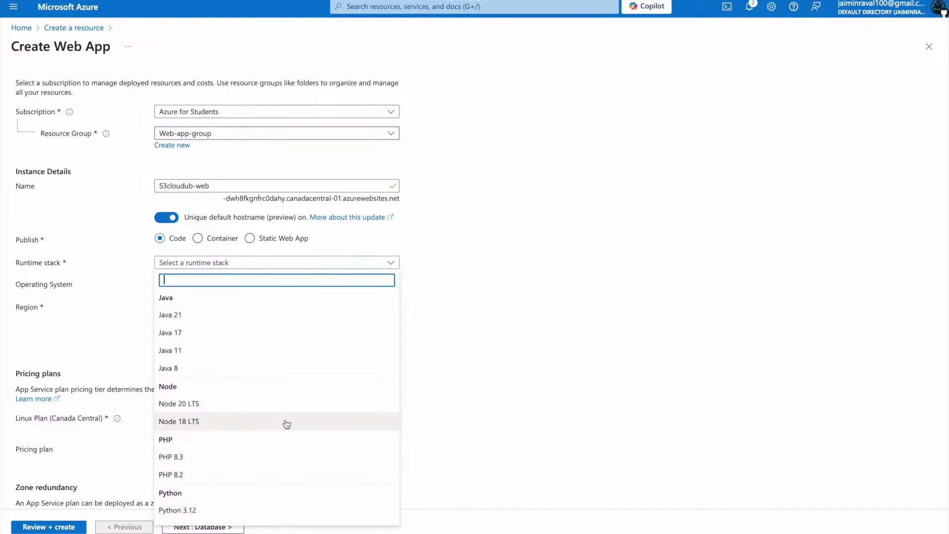
pyautogui.click(287, 424)
pyautogui.scroll(-3, 313, 443)
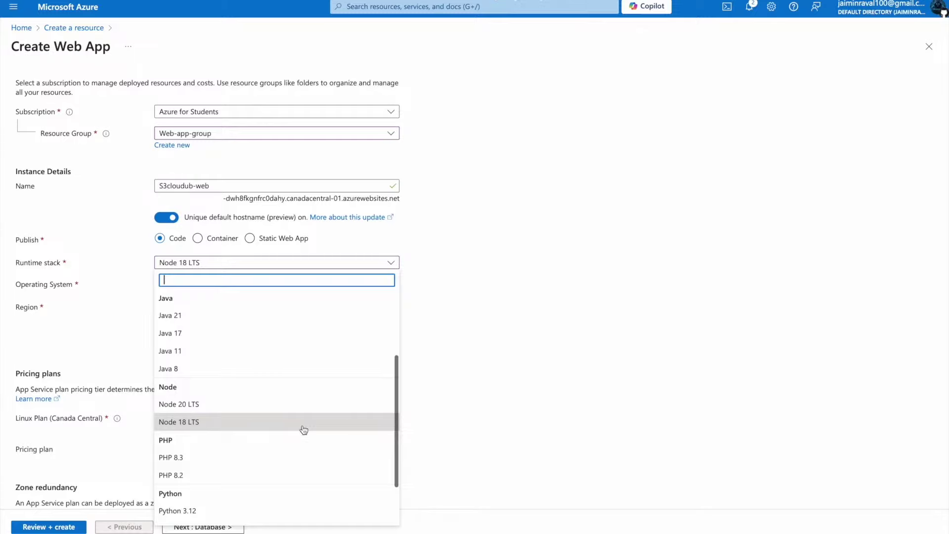
pyautogui.click(304, 429)
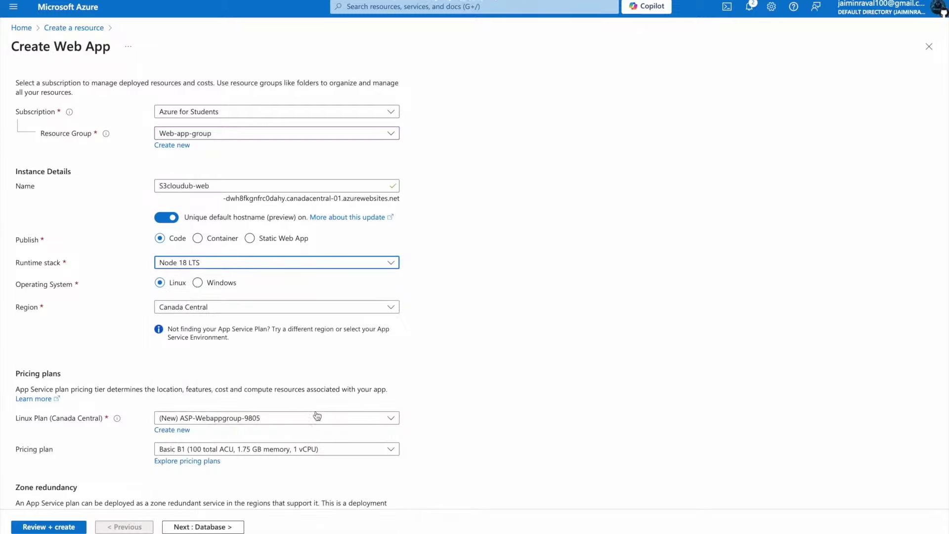
# Set the web app's region to Southeast Asia and select web-plan (S1) as its Linux plan
pyautogui.click(377, 308)
pyautogui.scroll(-3, 316, 213)
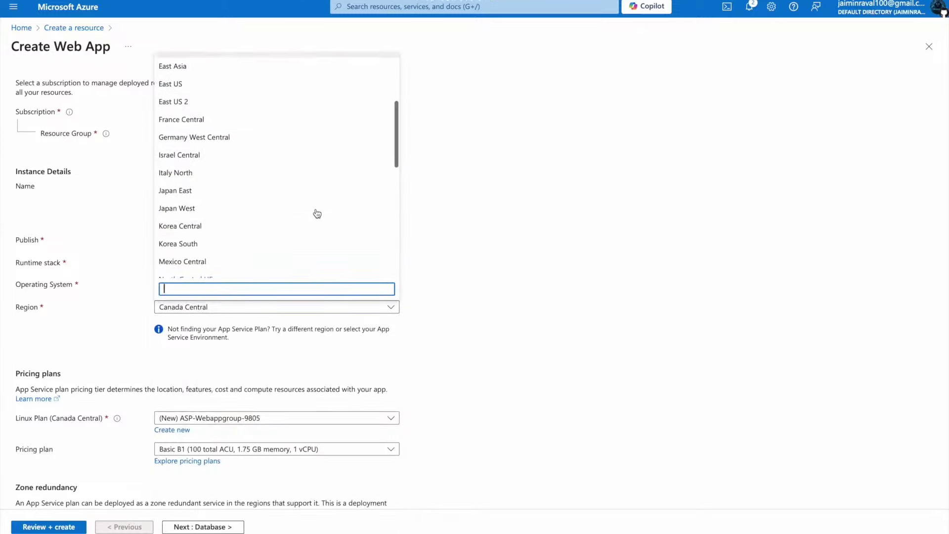
pyautogui.scroll(-5, 317, 213)
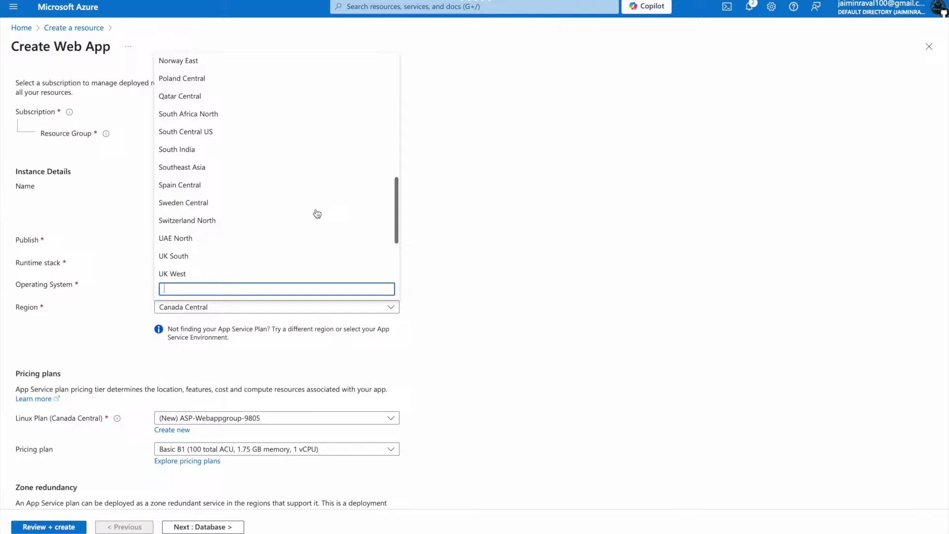
pyautogui.click(304, 142)
pyautogui.scroll(-2, 531, 310)
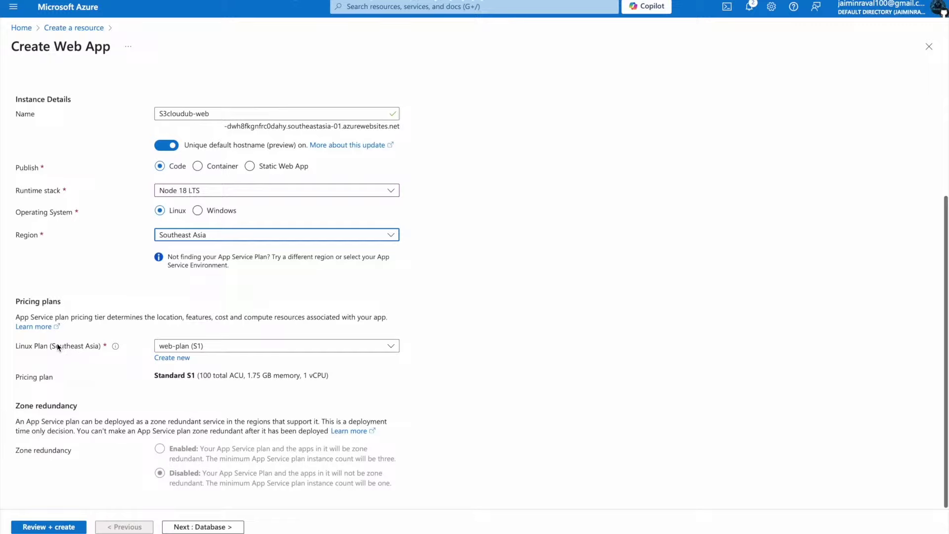
pyautogui.click(290, 351)
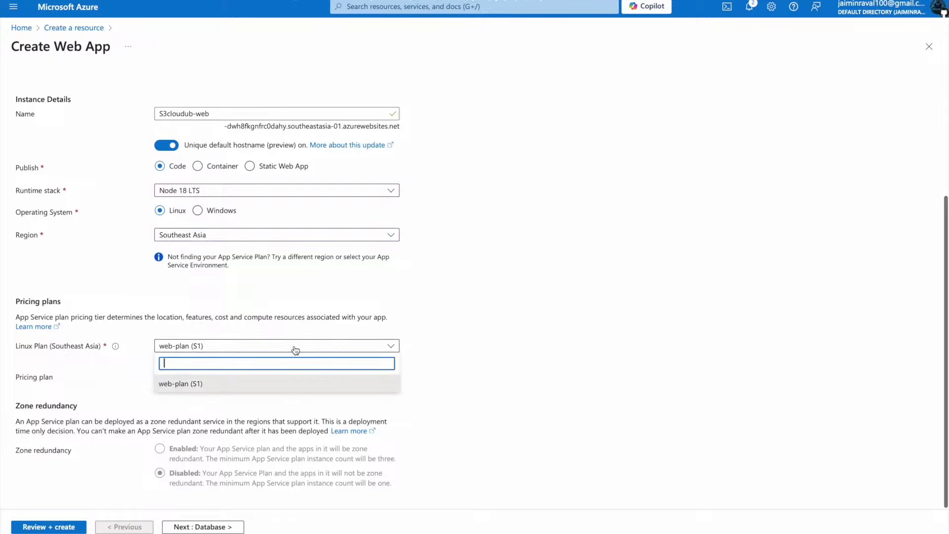
pyautogui.click(284, 385)
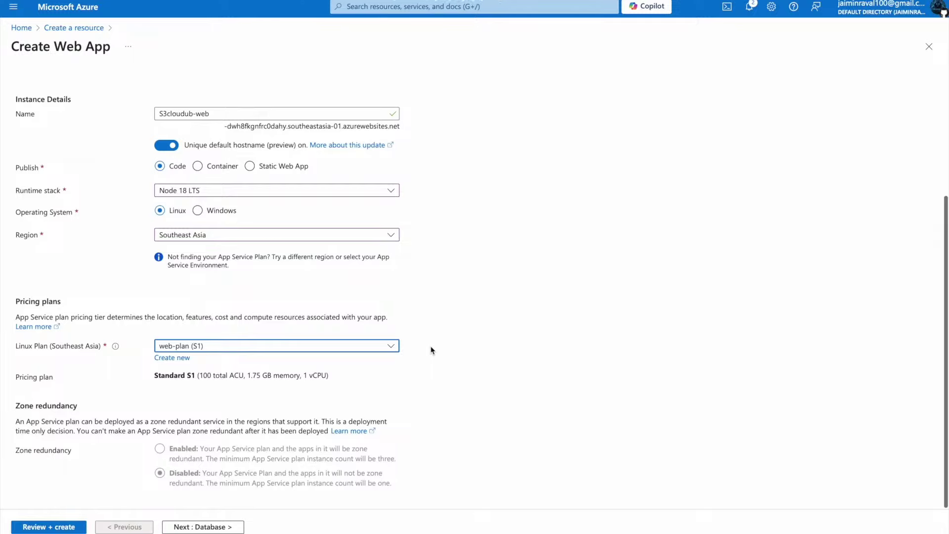
# Review the web app's configuration and create the web app
pyautogui.scroll(3, 339, 204)
pyautogui.scroll(-3, 340, 204)
pyautogui.scroll(1, 339, 201)
pyautogui.click(36, 526)
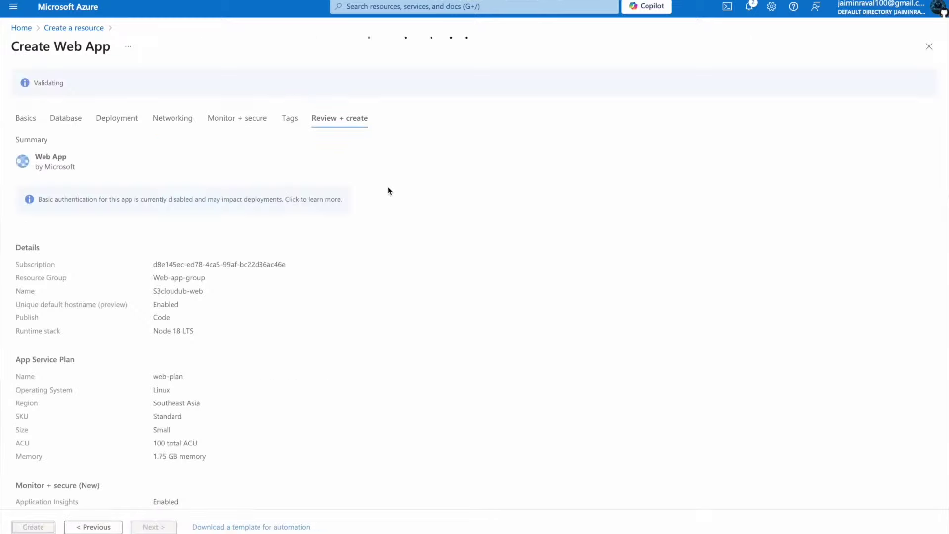
pyautogui.scroll(-1, 389, 191)
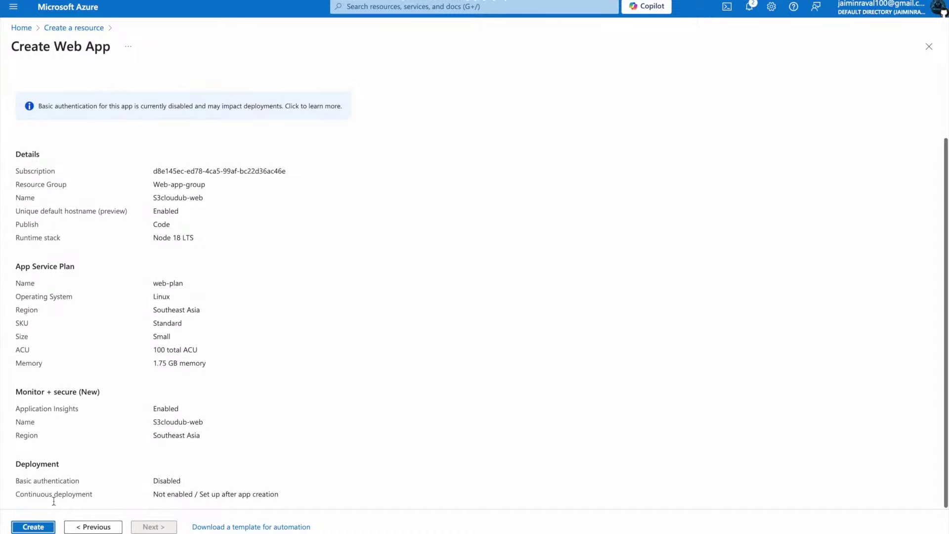
pyautogui.click(33, 527)
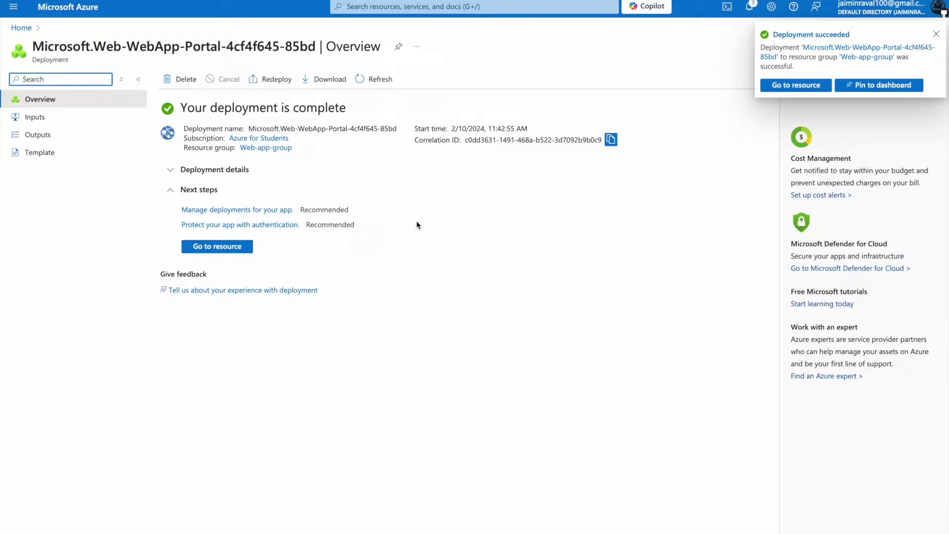
# Open the deployed web app, examine the code source options in its Deployment Center, and return to its overview
pyautogui.click(216, 247)
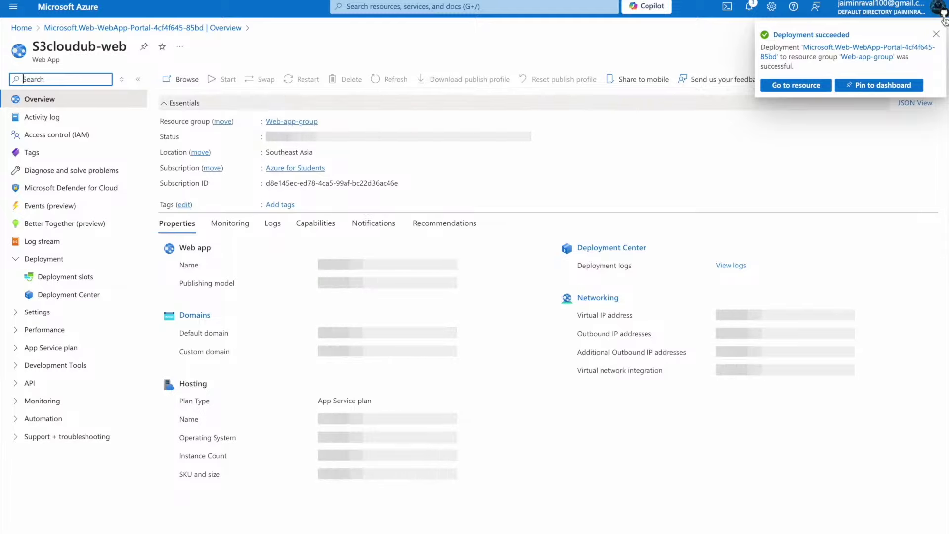
pyautogui.click(935, 34)
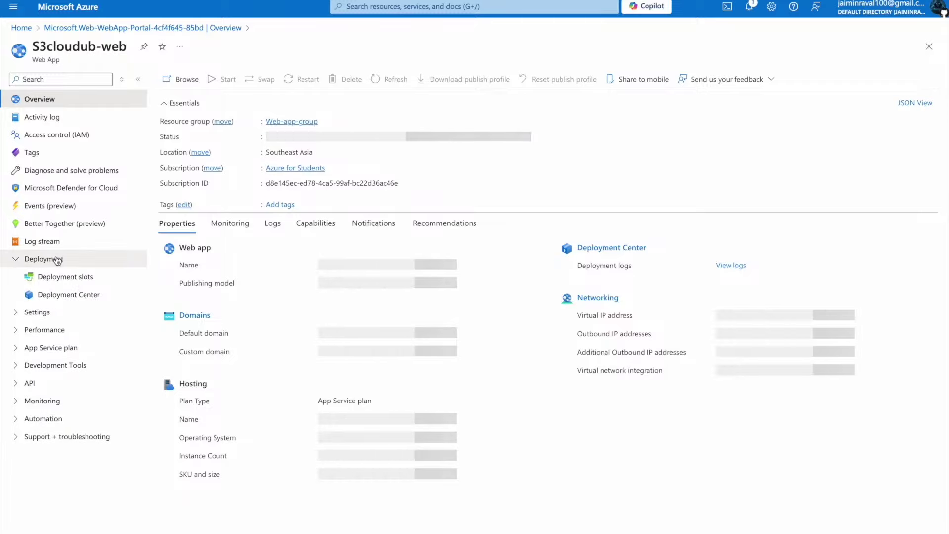
pyautogui.click(89, 296)
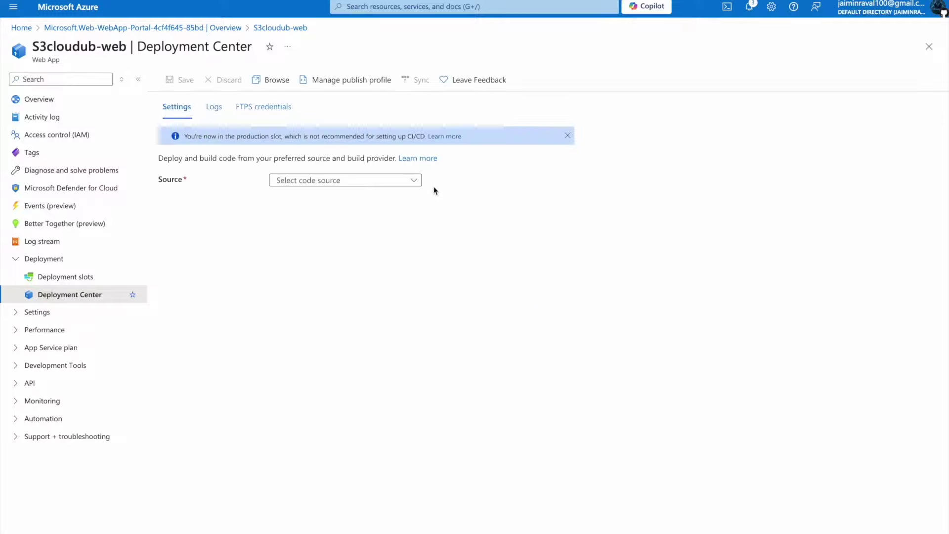
pyautogui.click(416, 183)
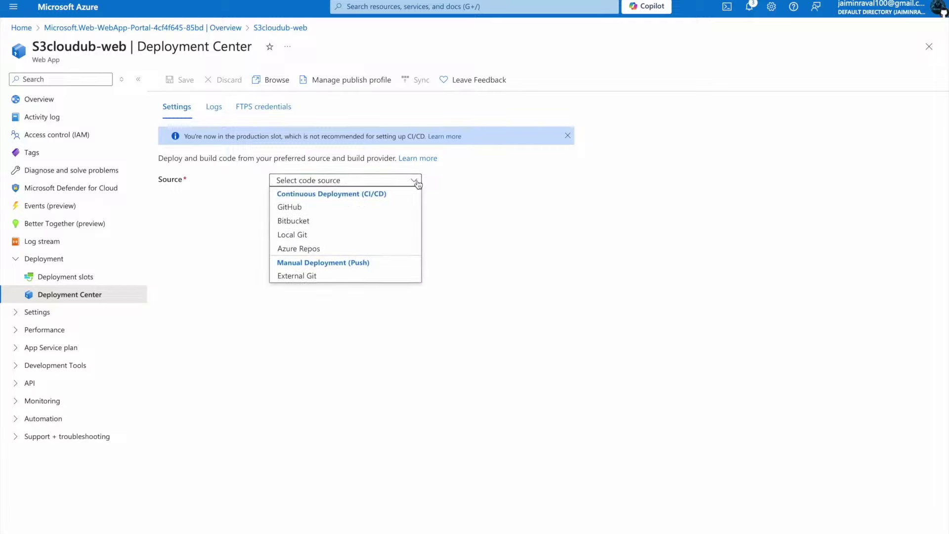
pyautogui.click(535, 195)
pyautogui.click(301, 183)
pyautogui.click(462, 218)
pyautogui.click(104, 103)
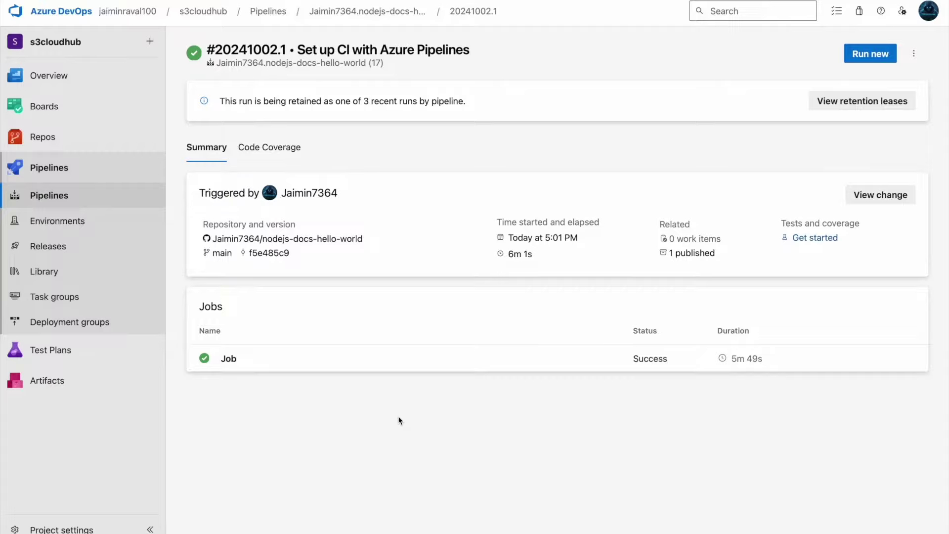
# Switch to Azure DevOps and create a new release pipeline from the "Deploy a Node.js app to Azure App Service" template
pyautogui.click(76, 248)
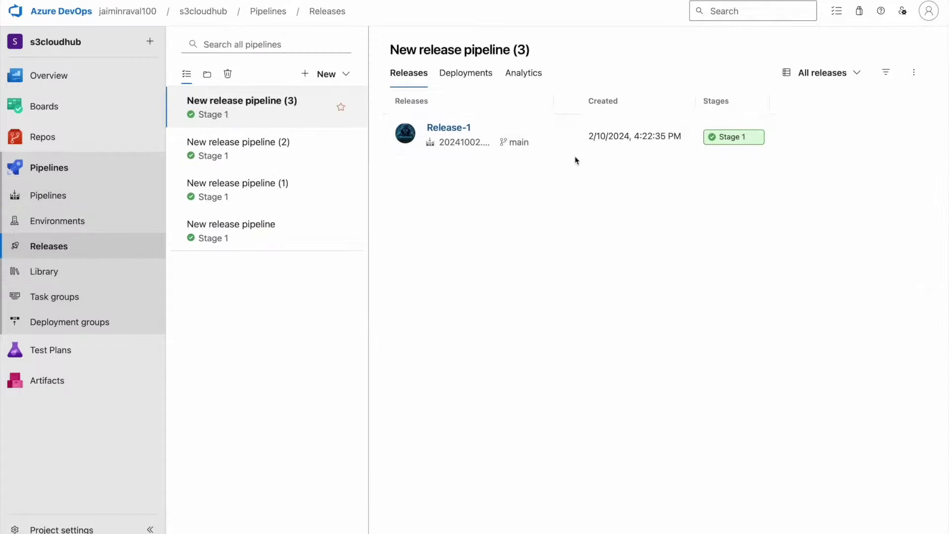
pyautogui.click(345, 75)
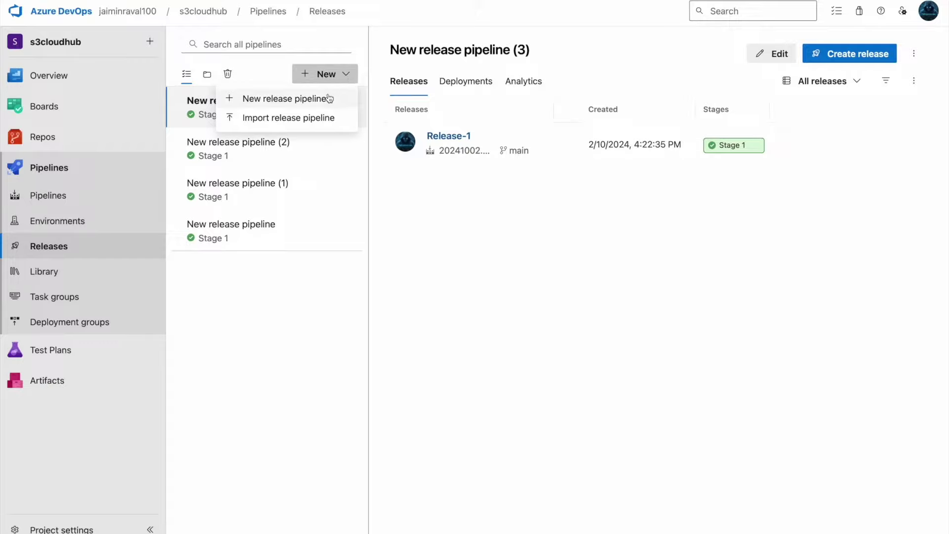
pyautogui.click(328, 98)
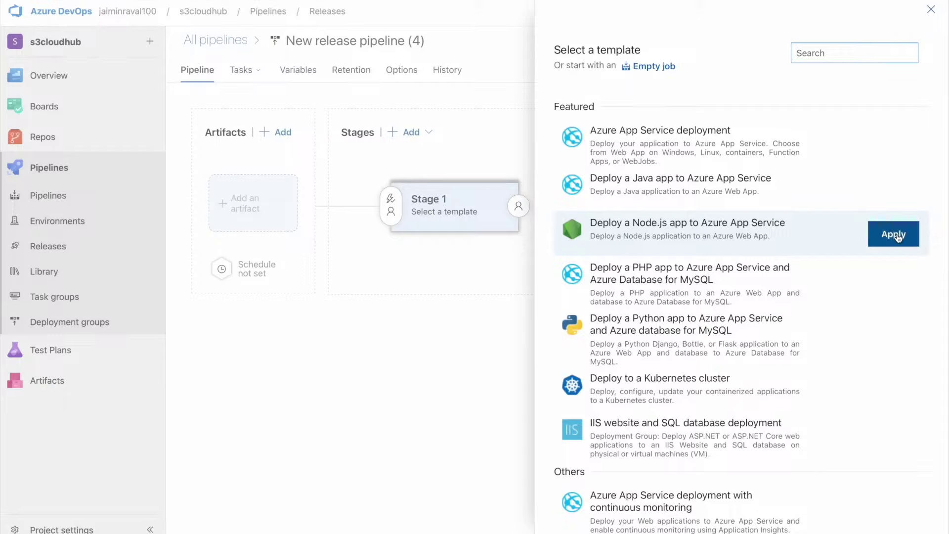
pyautogui.click(898, 237)
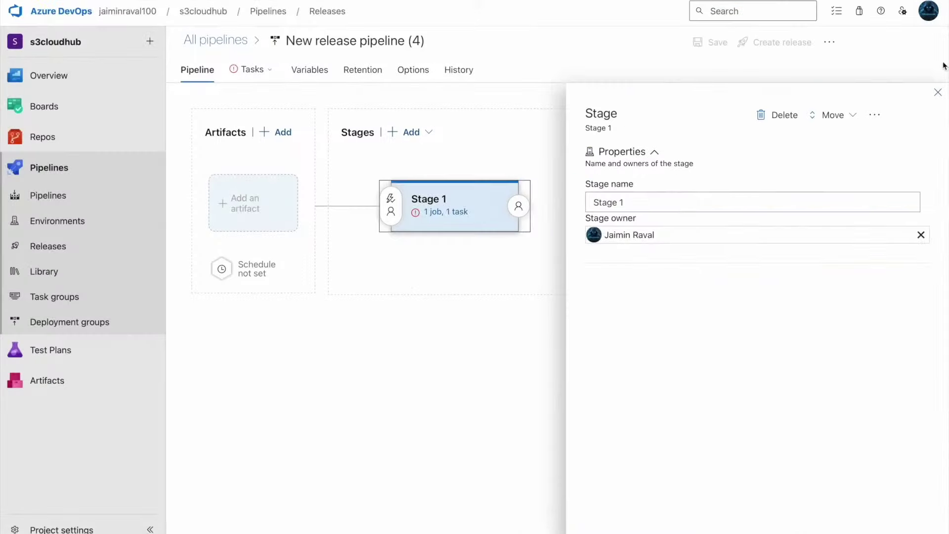
pyautogui.click(938, 92)
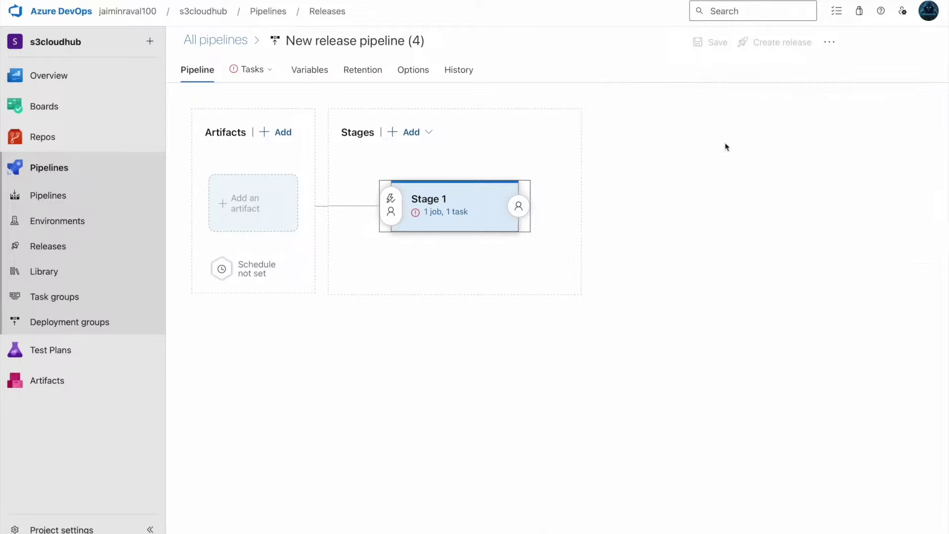
# Add the nodejs-docs-hello-world (17) build pipeline of the s3cloudhub project as the release pipeline's artifact
pyautogui.click(262, 218)
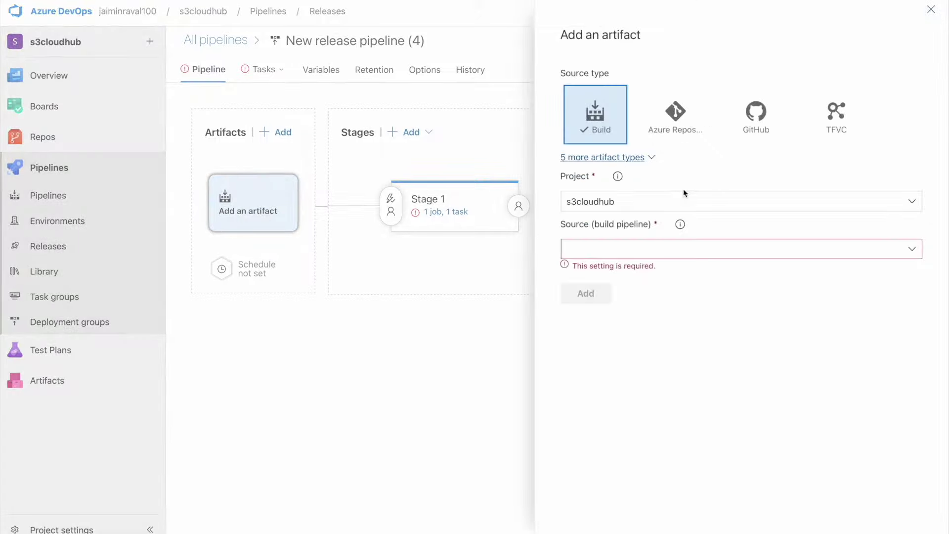
pyautogui.click(922, 250)
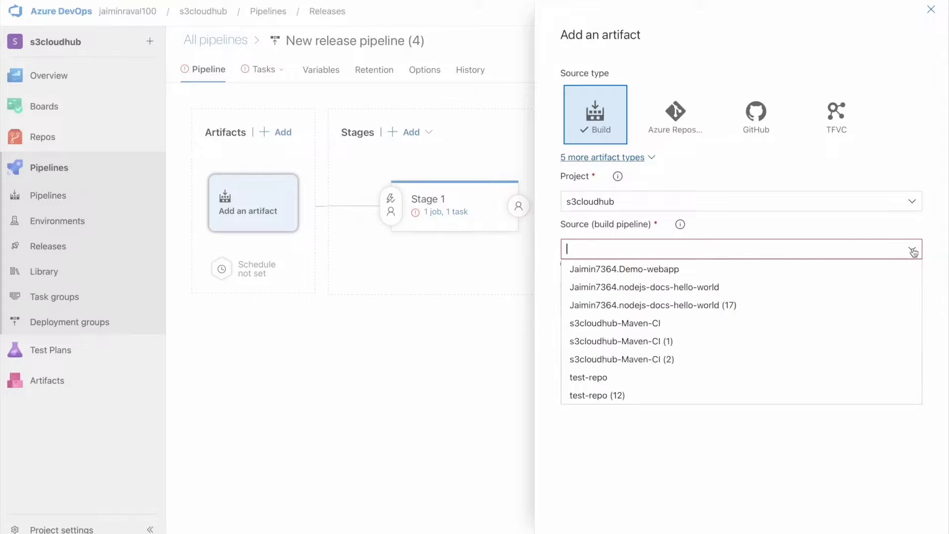
pyautogui.click(774, 177)
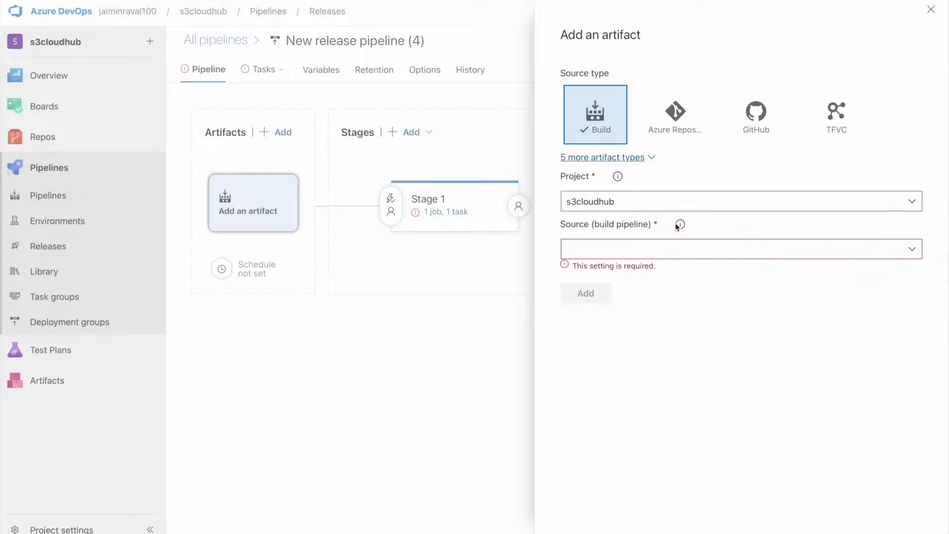
pyautogui.click(914, 250)
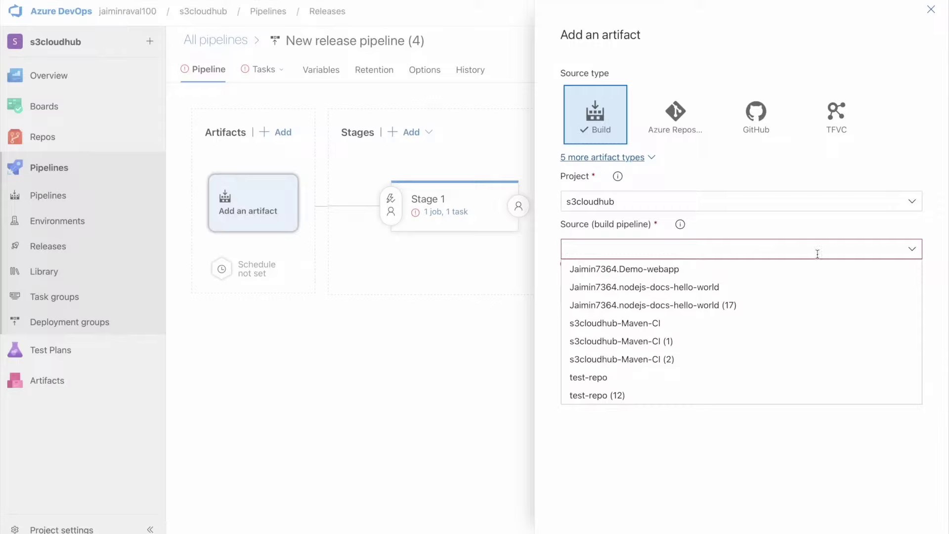
pyautogui.click(754, 304)
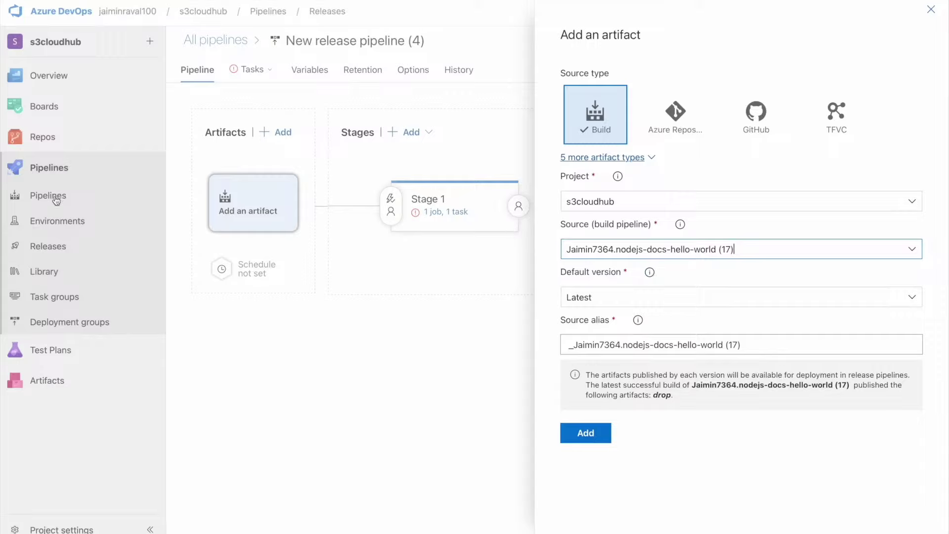
pyautogui.click(586, 433)
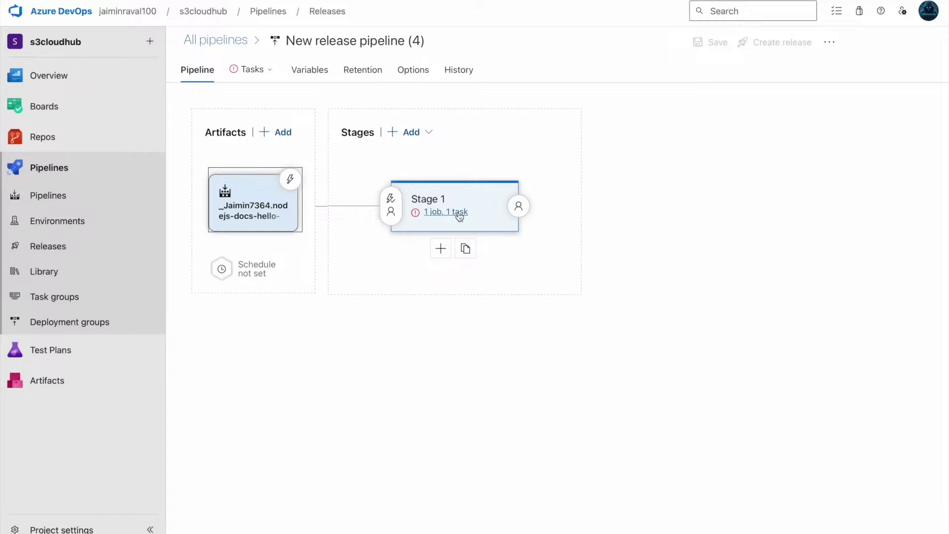
# In Stage 1's deployment settings, choose the Azure for Students service connection and set the app type to Web App on Linux
pyautogui.click(434, 211)
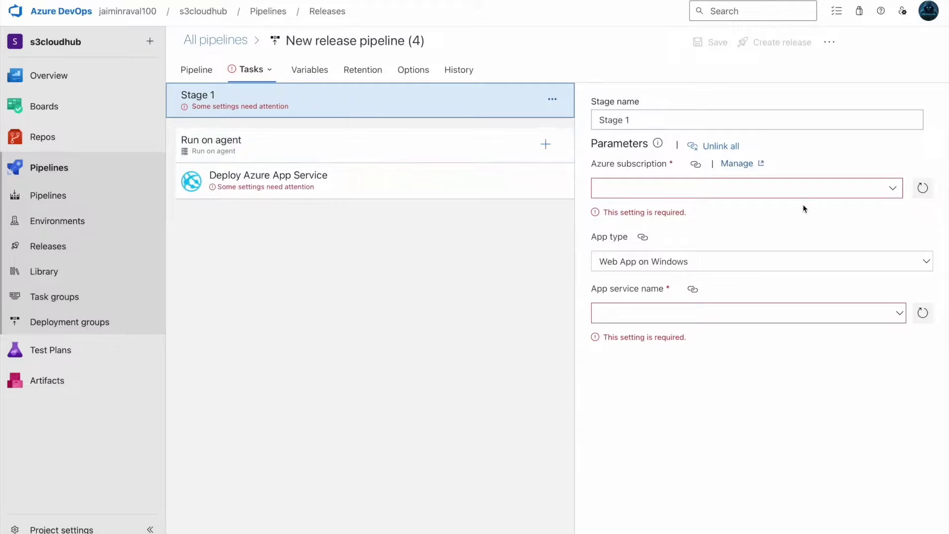
pyautogui.click(897, 193)
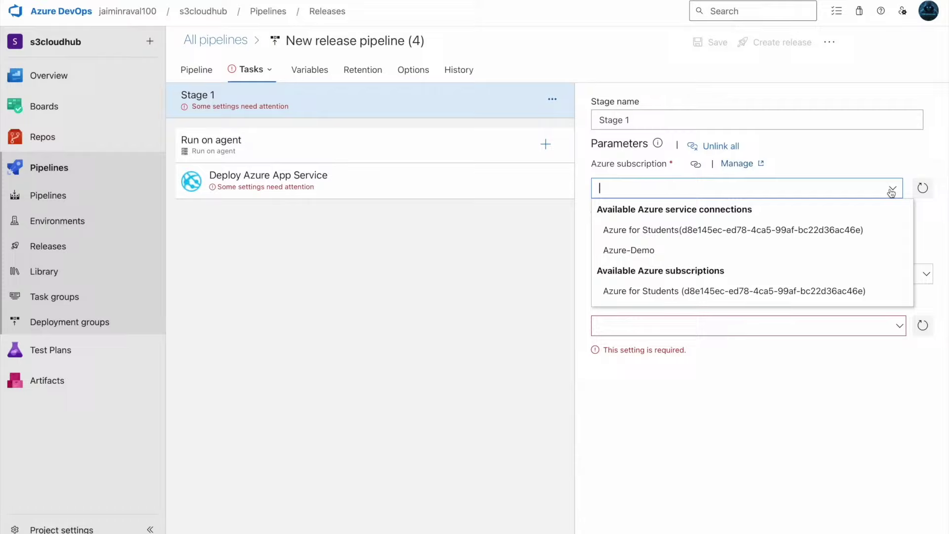
pyautogui.click(798, 230)
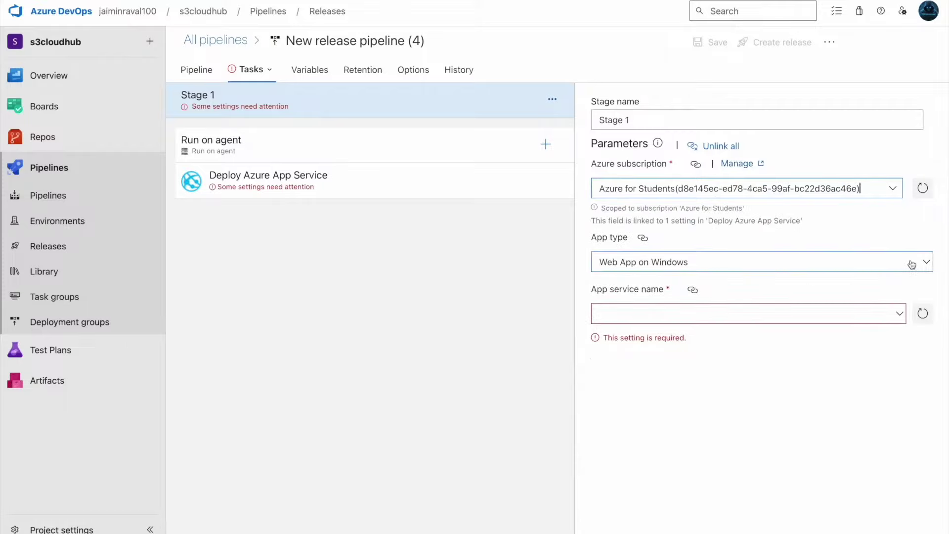
pyautogui.click(925, 251)
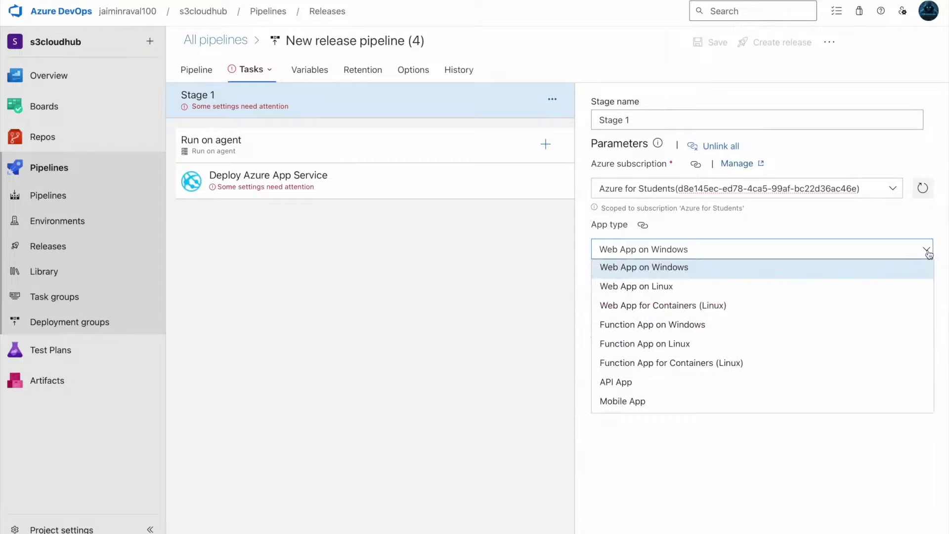
pyautogui.click(850, 287)
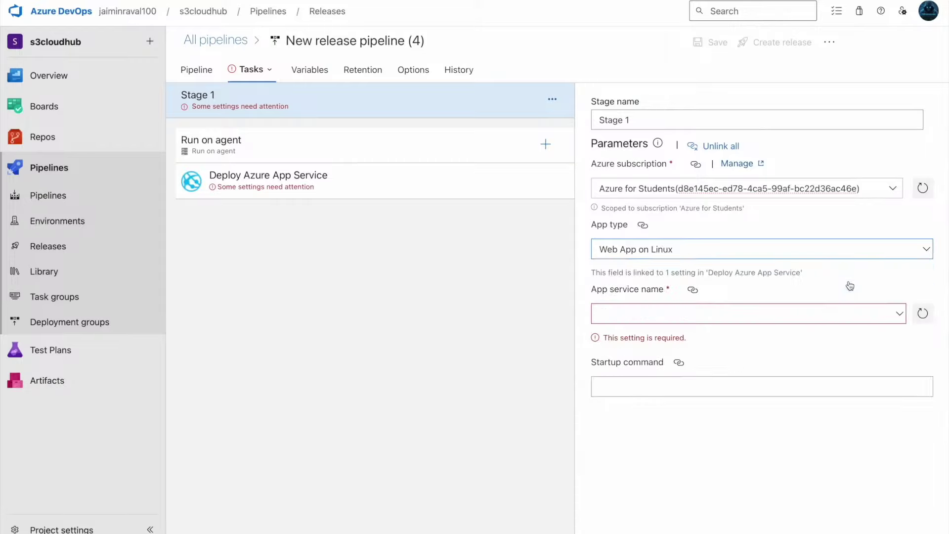
# Set Stage 1's app service name to S3cloudub-web, copying the name from the web app's page in the Azure portal
pyautogui.click(897, 317)
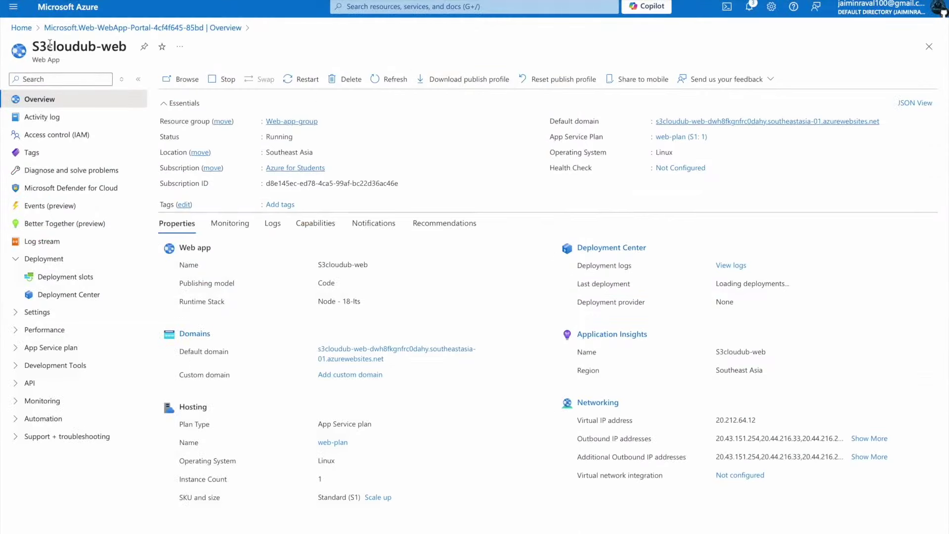
pyautogui.moveTo(34, 45); pyautogui.dragTo(132, 52)
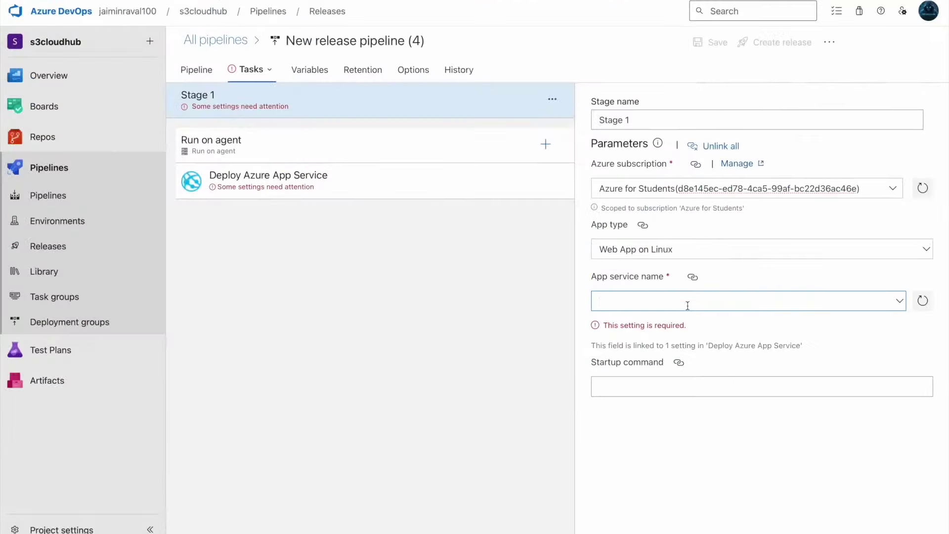
pyautogui.write('S3cloudub-web')
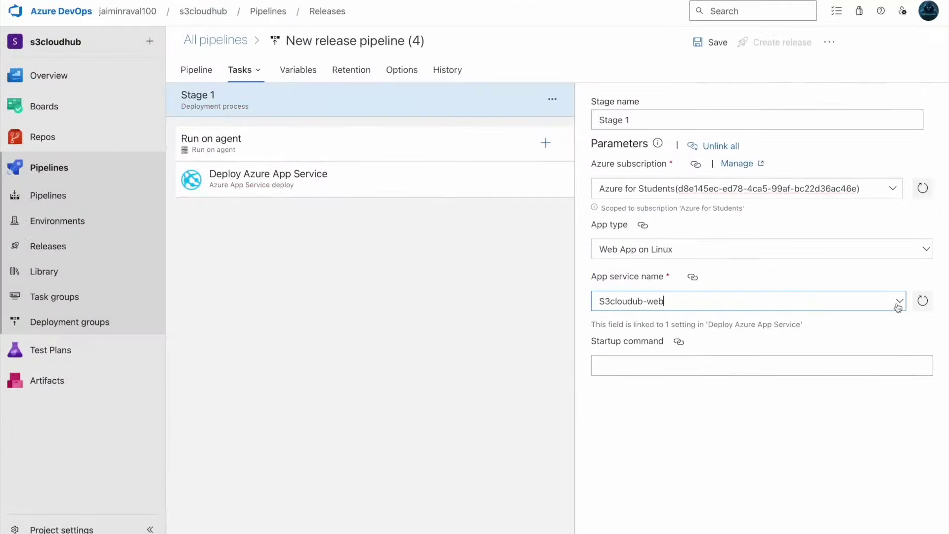
pyautogui.click(899, 303)
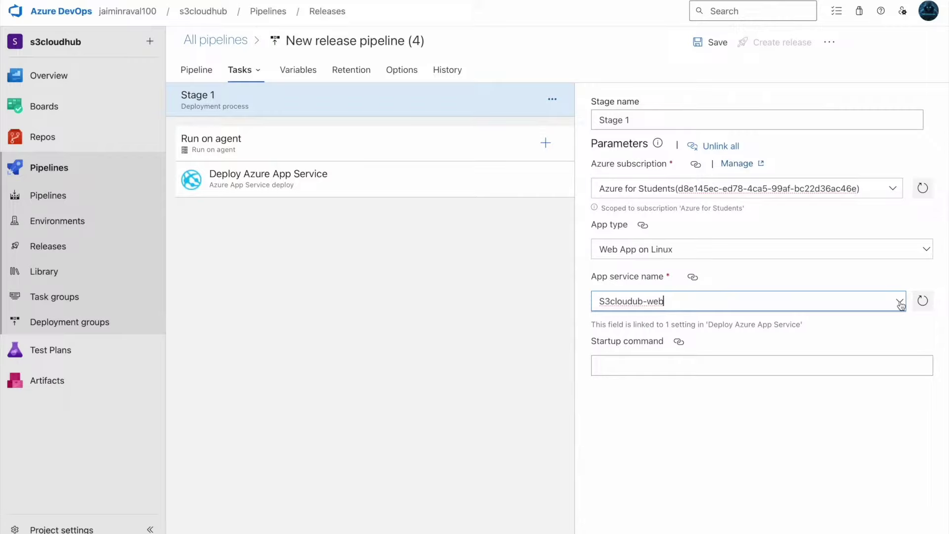
pyautogui.click(900, 302)
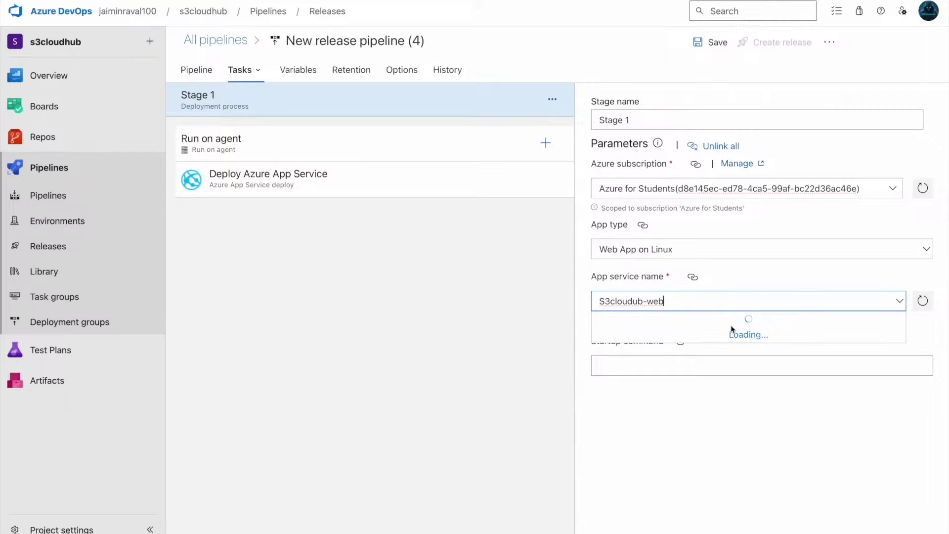
pyautogui.click(818, 329)
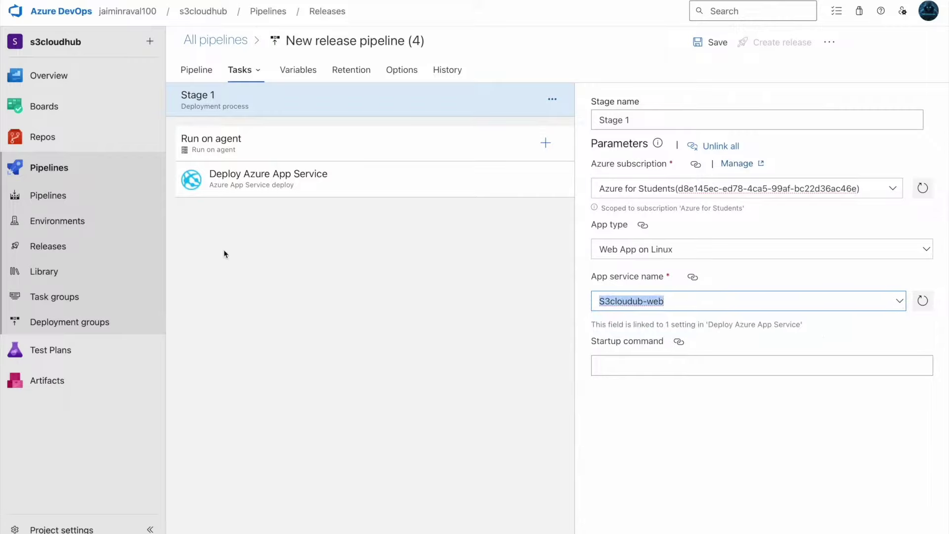
pyautogui.click(284, 256)
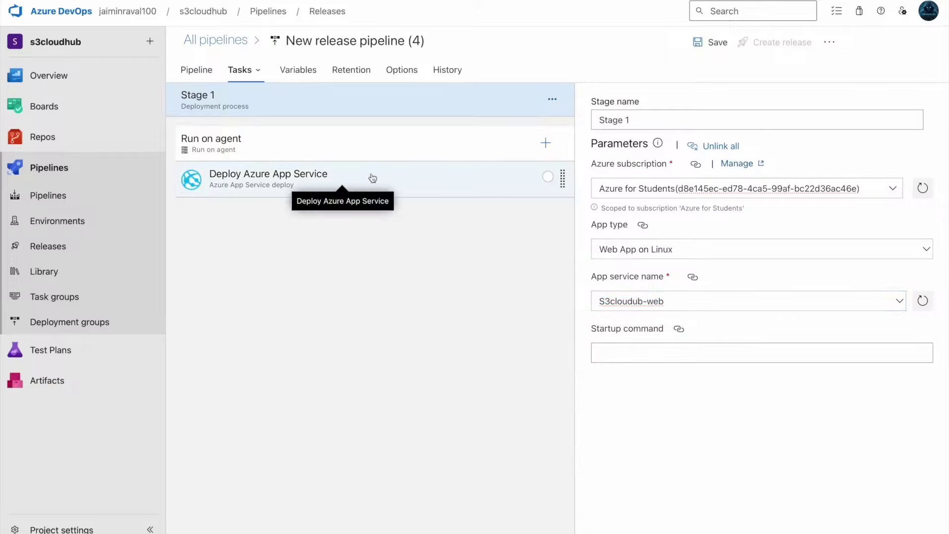
# Set the Deploy Azure App Service task's package or folder to the drop folder of the linked nodejs-docs-hello-world (17) build artifact
pyautogui.click(312, 185)
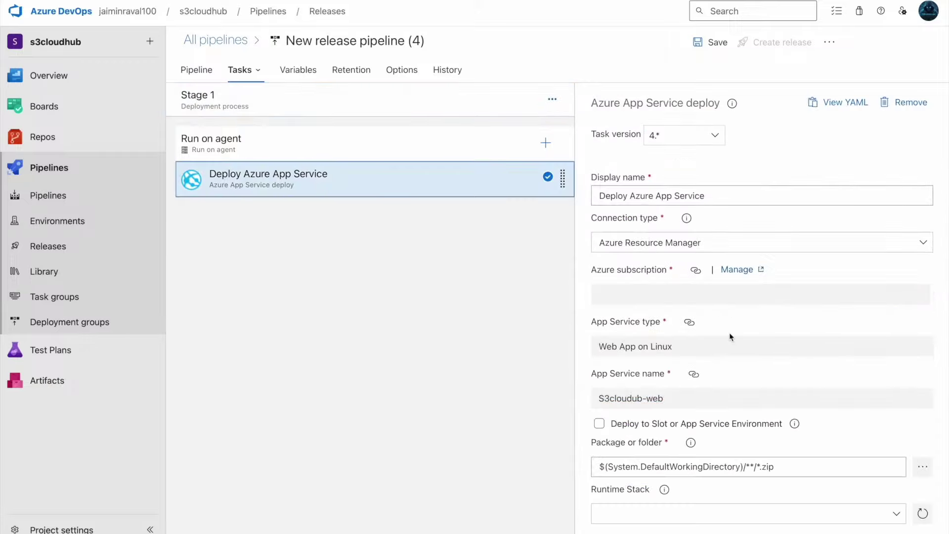
pyautogui.scroll(-2, 730, 336)
pyautogui.scroll(-2, 729, 332)
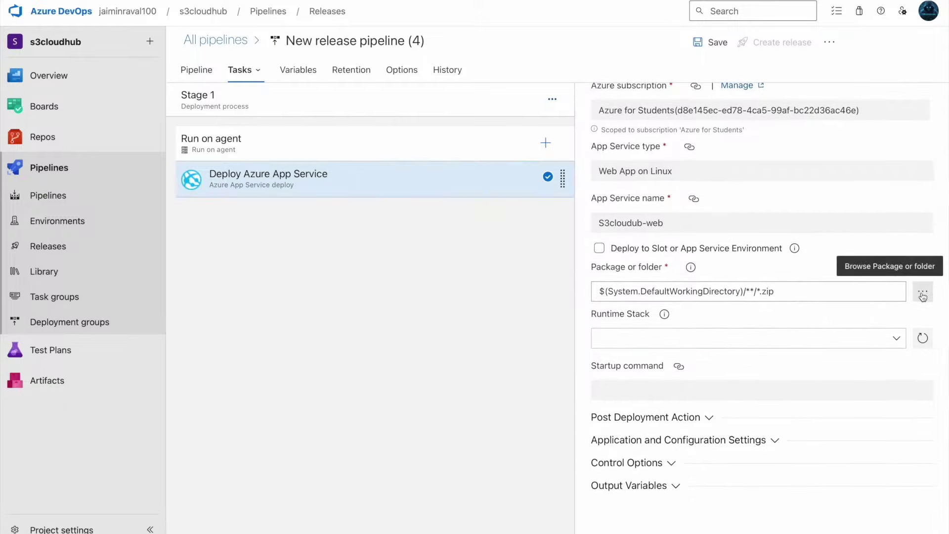
pyautogui.click(923, 294)
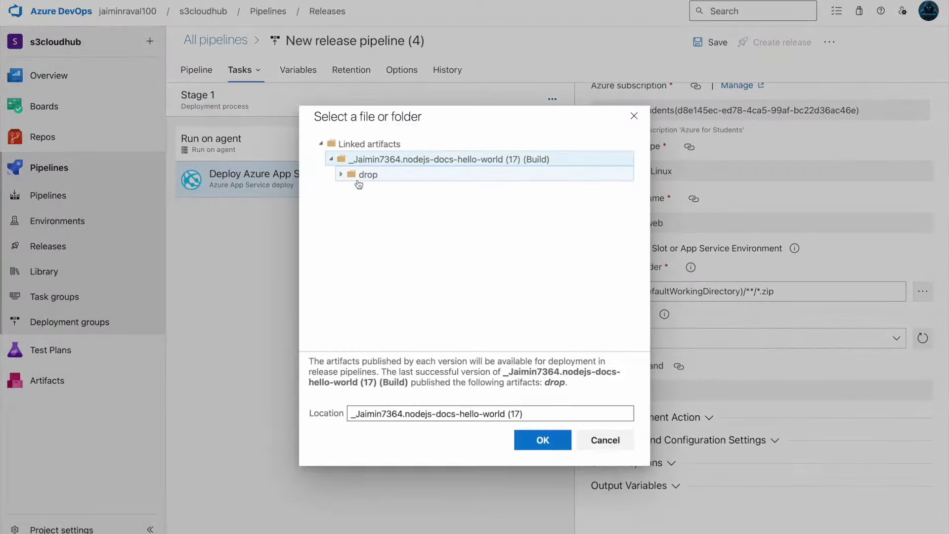
pyautogui.click(344, 177)
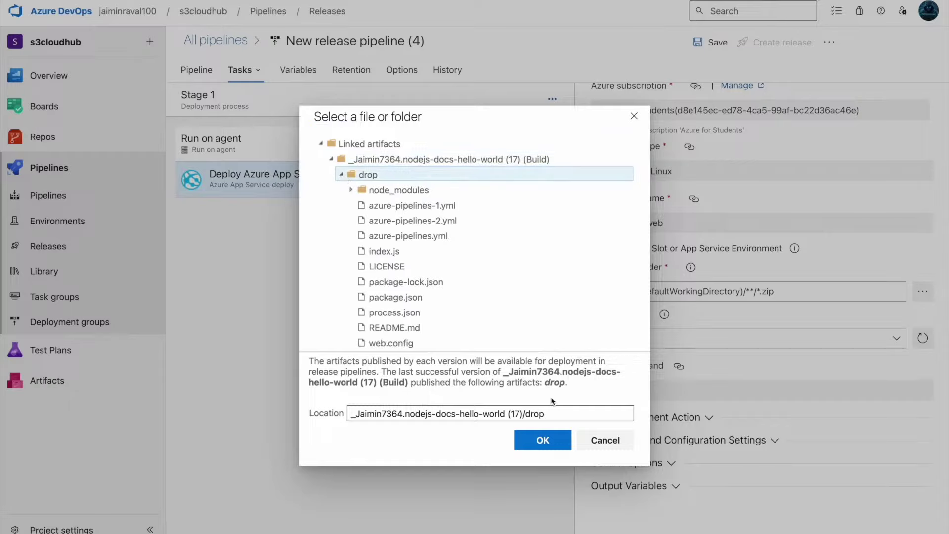
pyautogui.click(542, 439)
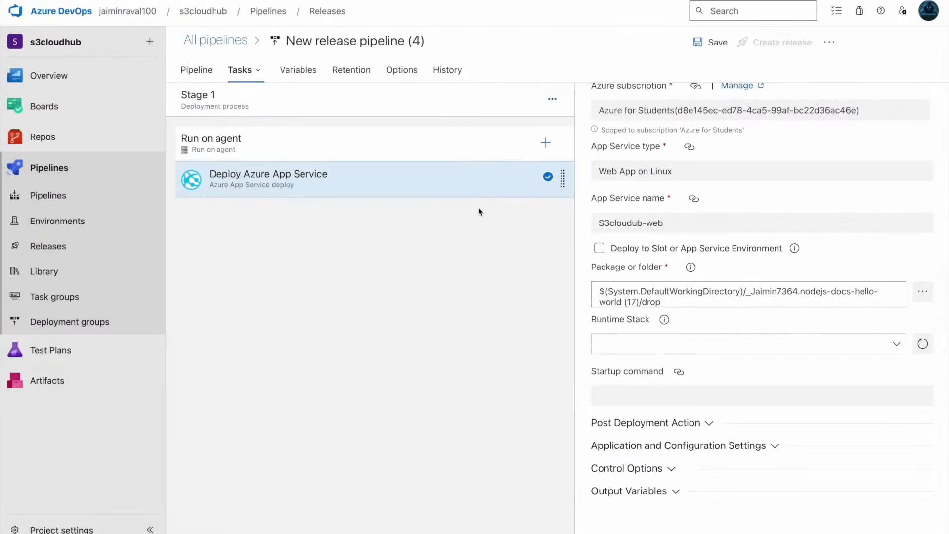
# Save the release pipeline in the root folder and create a new release from it using artifact version 20241002.1
pyautogui.click(699, 47)
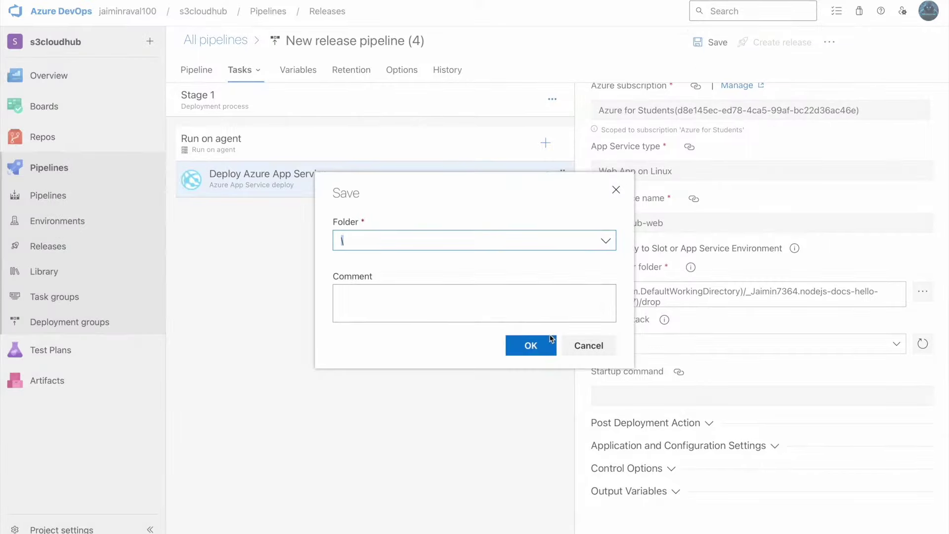
pyautogui.click(536, 346)
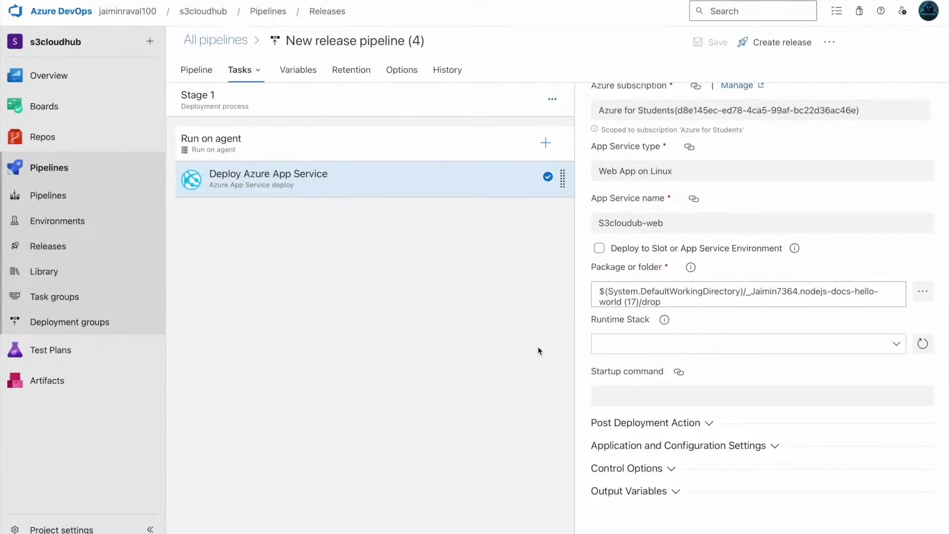
pyautogui.click(762, 56)
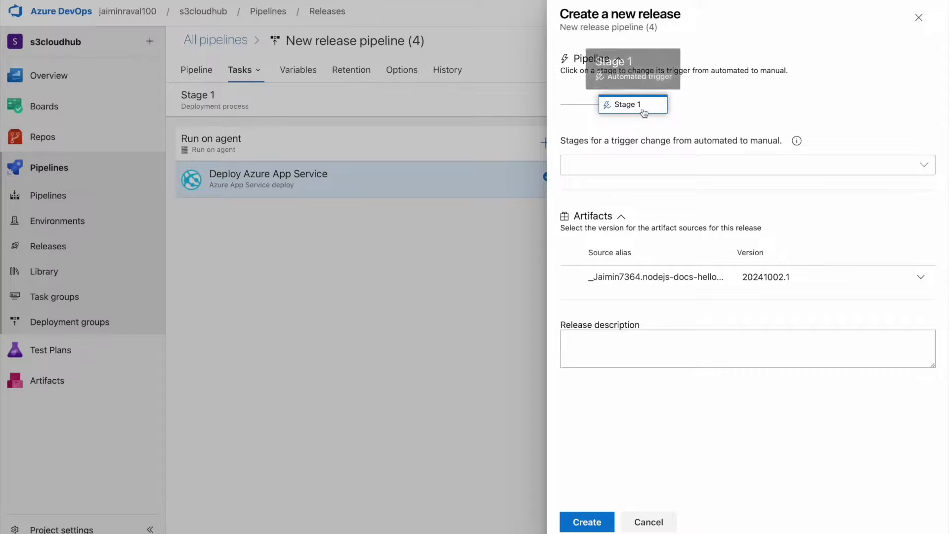
pyautogui.click(575, 522)
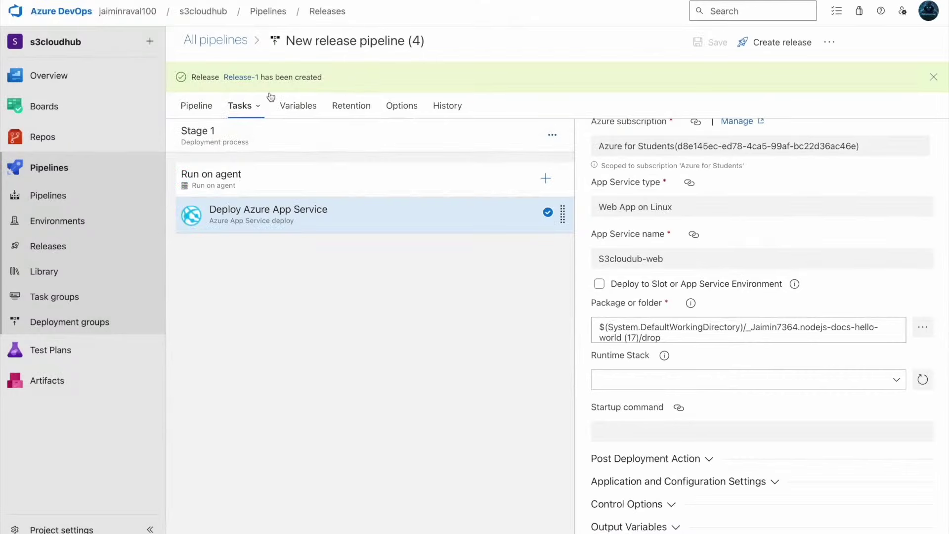
# Open the newly created release and examine Stage 1's progress, its deployment logs and the full Download artifact log
pyautogui.click(244, 78)
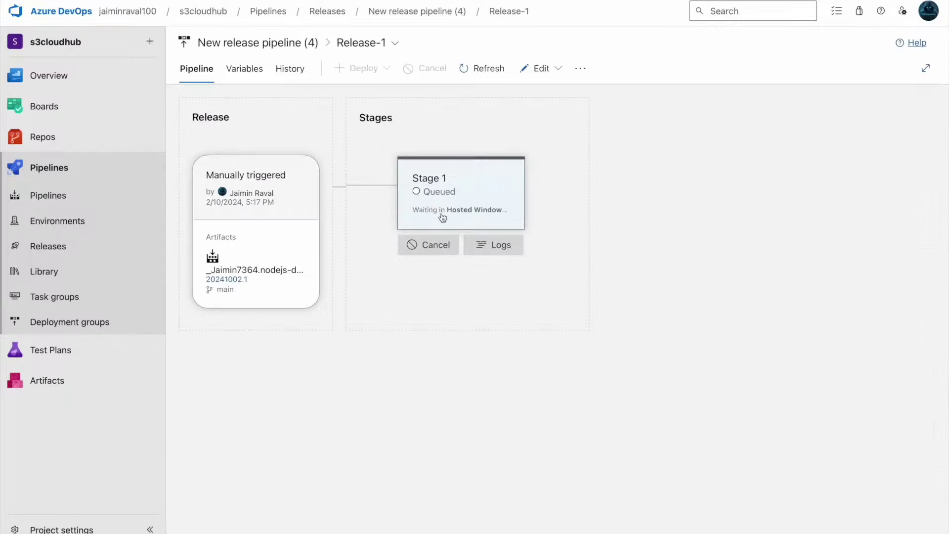
pyautogui.click(485, 193)
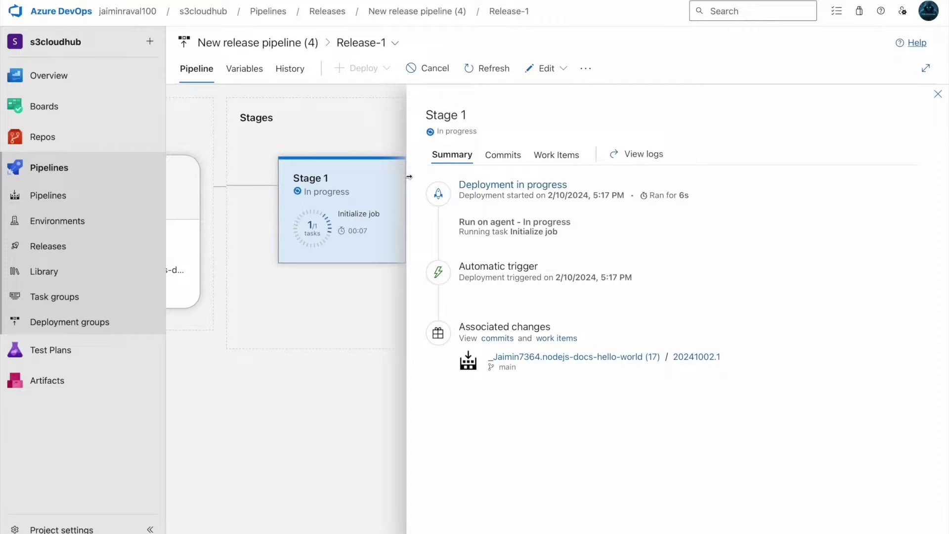
pyautogui.moveTo(332, 248)
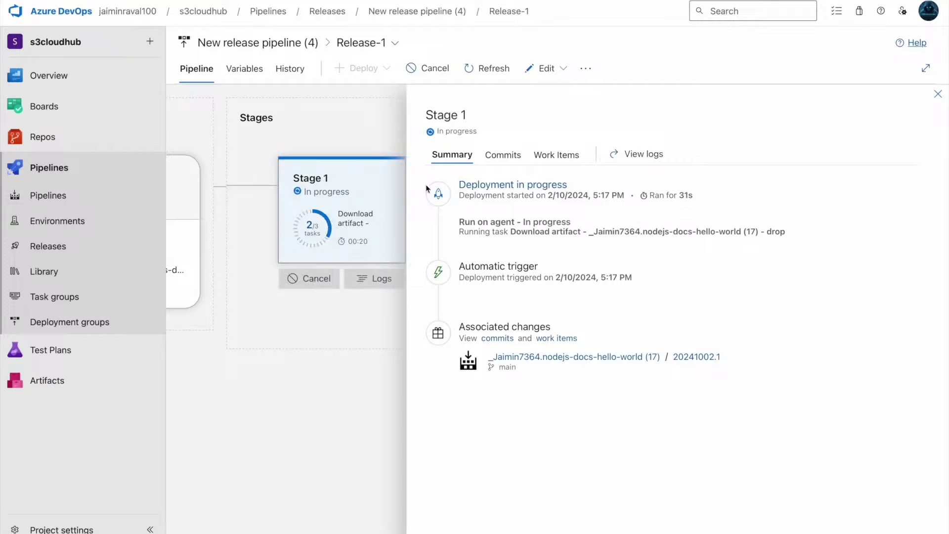
pyautogui.click(378, 278)
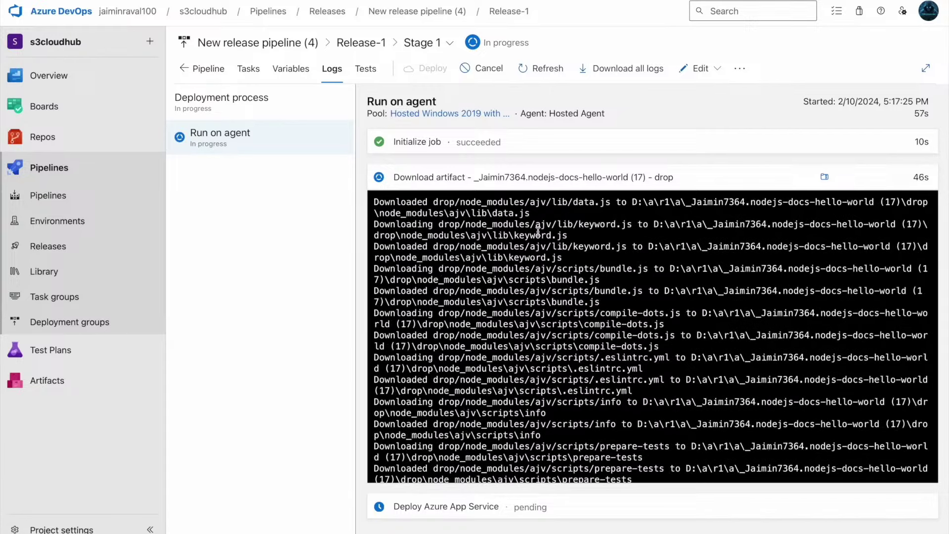
pyautogui.click(824, 177)
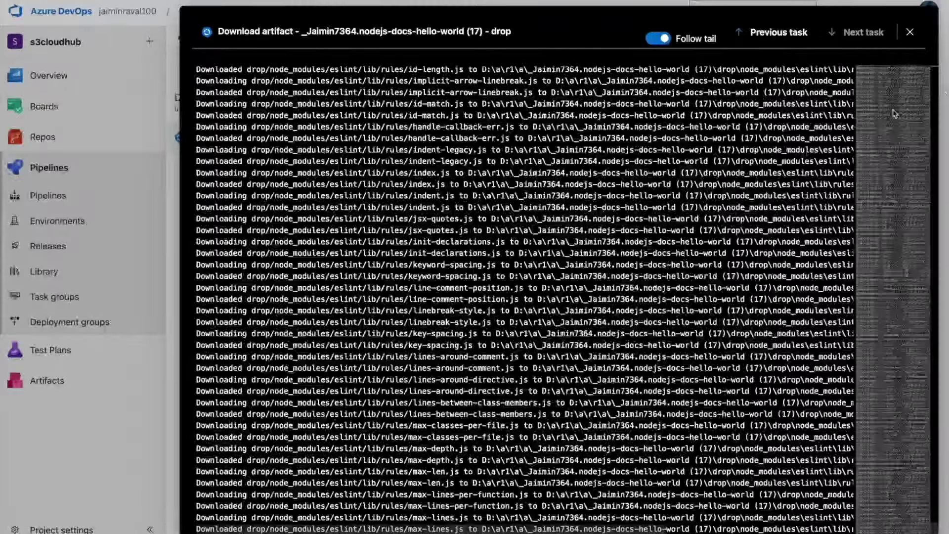
pyautogui.click(909, 32)
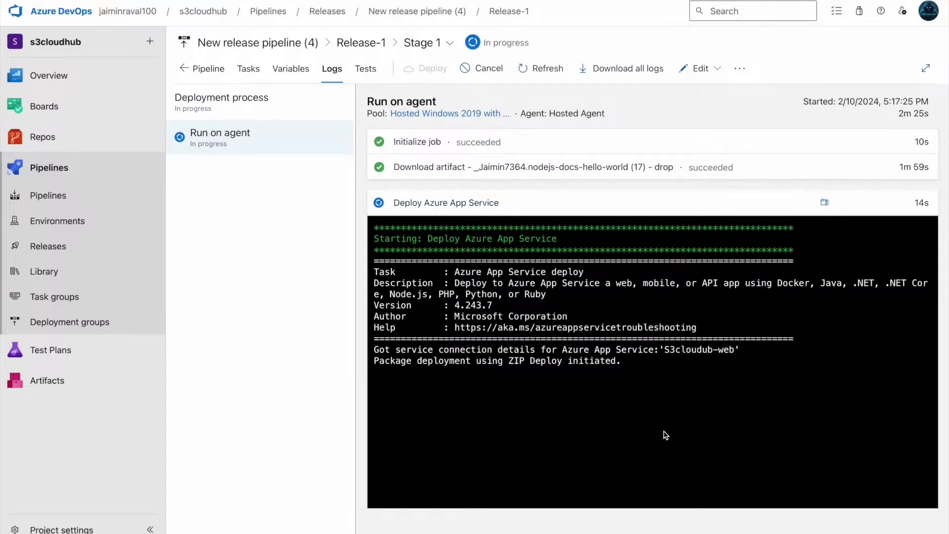
# Follow Stage 1's deployment by reading the Deploy Azure App Service output and the Download artifact task's log
pyautogui.click(664, 474)
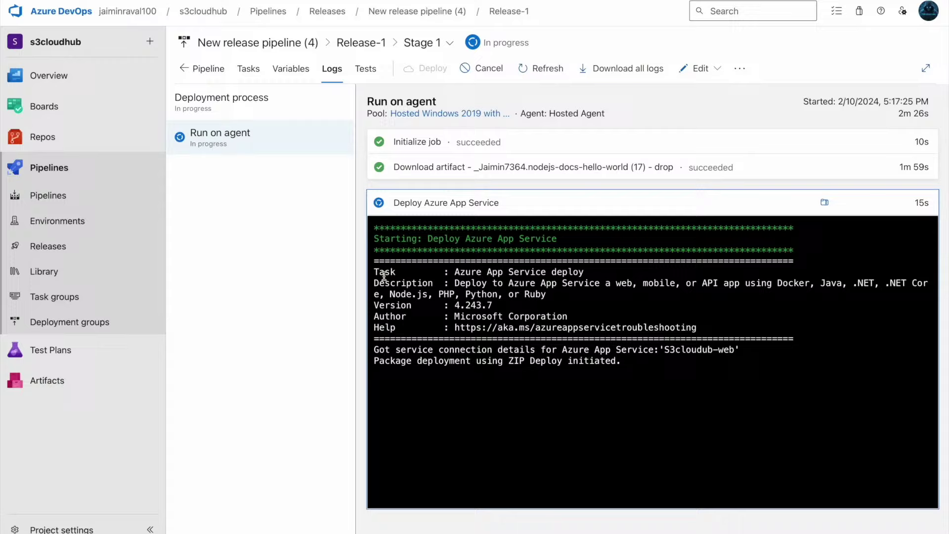
pyautogui.click(319, 252)
pyautogui.moveTo(626, 365); pyautogui.dragTo(462, 304)
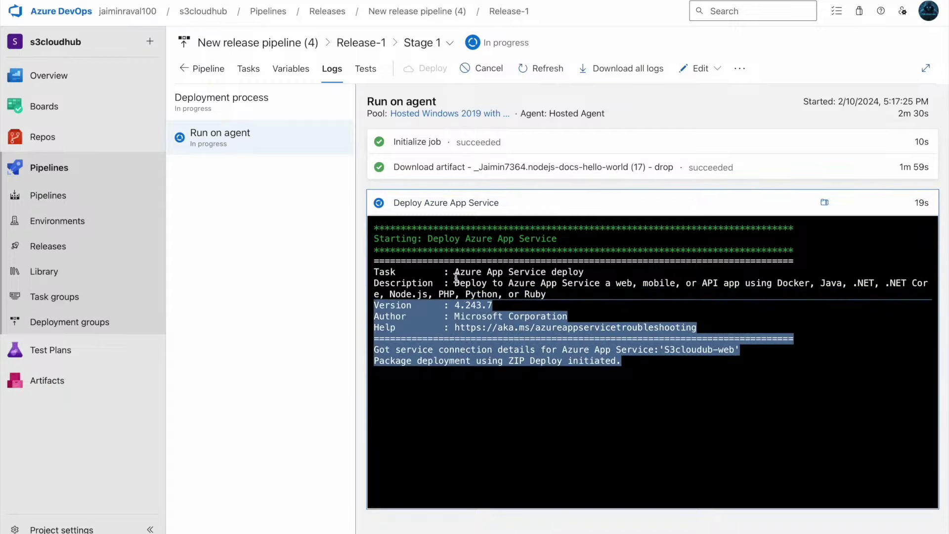
pyautogui.click(642, 362)
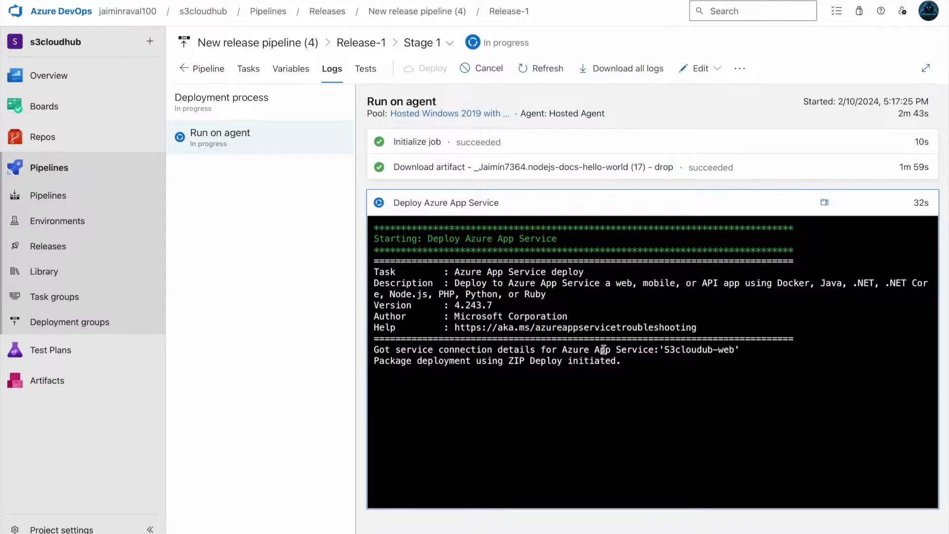
pyautogui.click(451, 176)
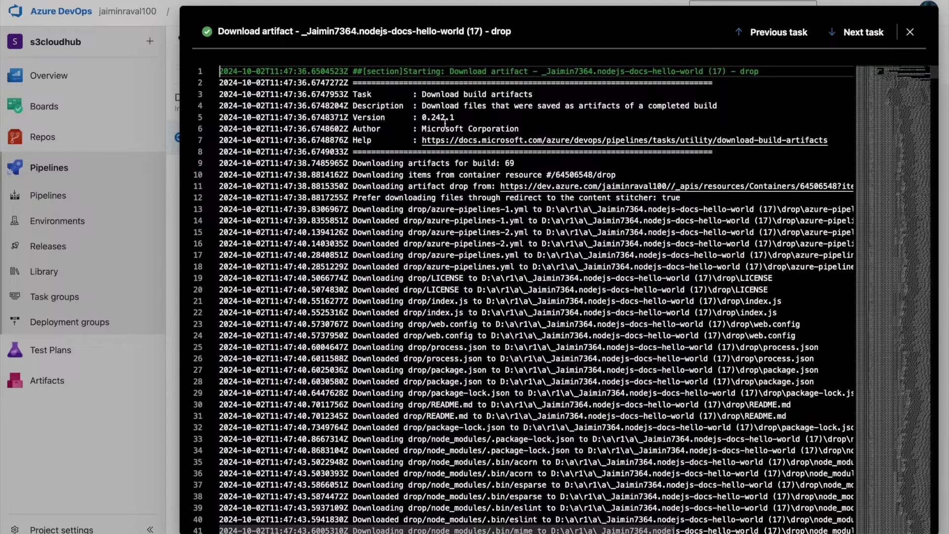
pyautogui.moveTo(419, 127); pyautogui.dragTo(697, 126)
pyautogui.click(709, 124)
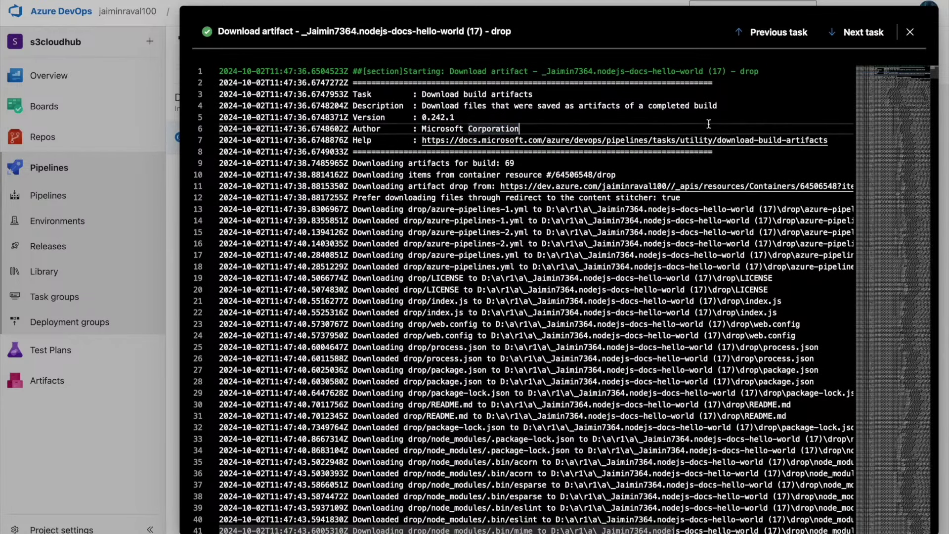
pyautogui.click(910, 33)
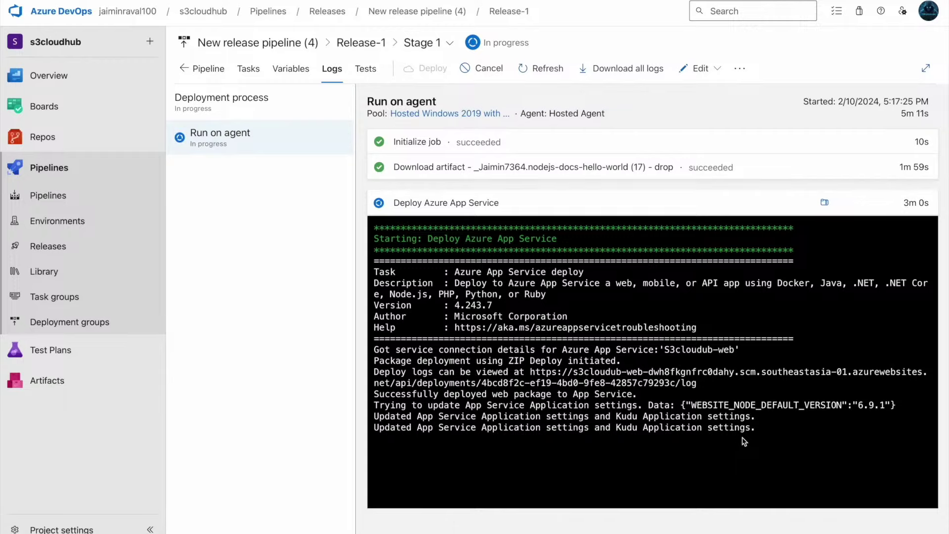
pyautogui.click(772, 437)
pyautogui.moveTo(772, 437); pyautogui.dragTo(579, 414)
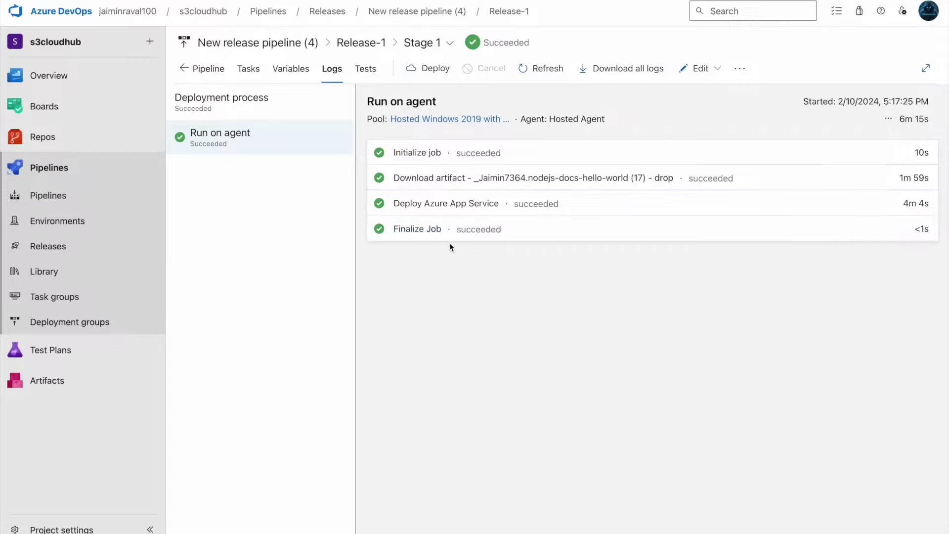
# Open the App Service Application URL from the Deploy Azure App Service task's log and check the deployed page's text
pyautogui.click(443, 203)
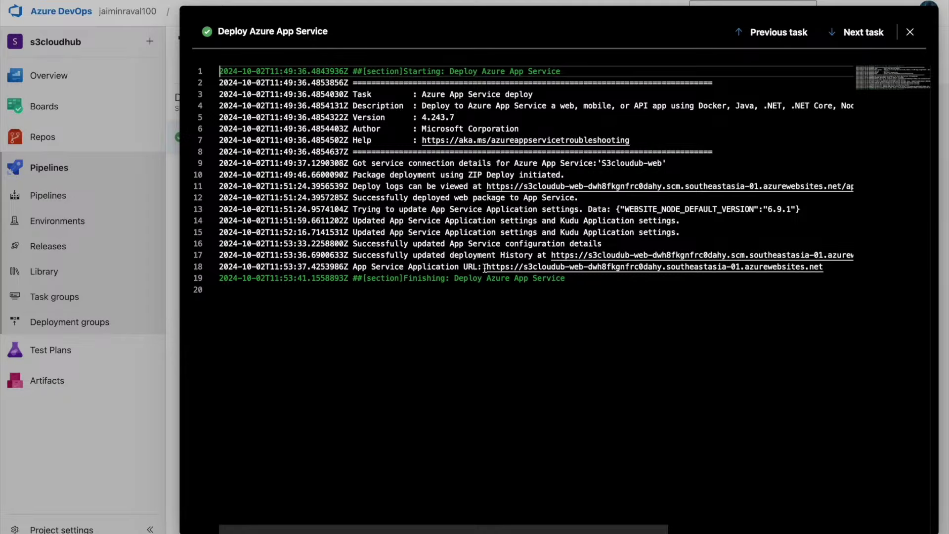
pyautogui.click(508, 269)
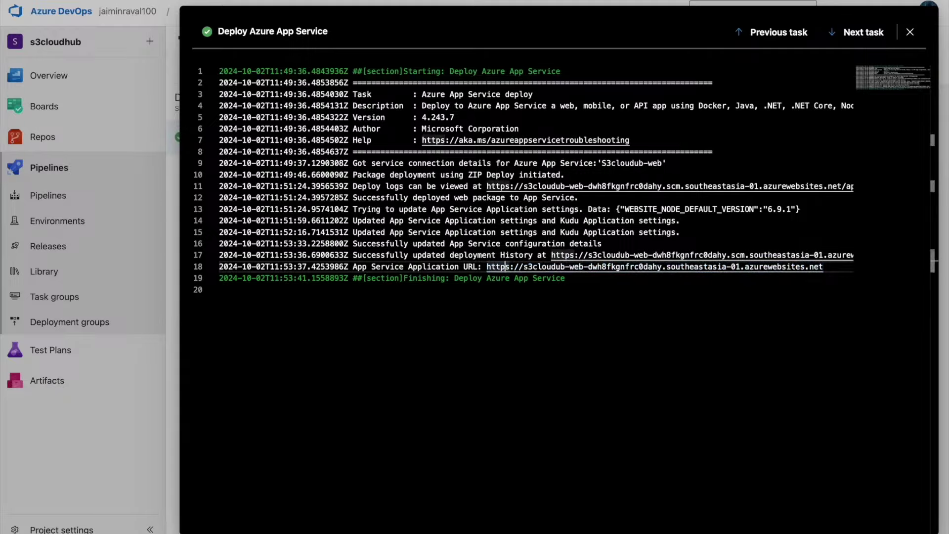
pyautogui.keyDown('super'); pyautogui.click(506, 267); pyautogui.keyUp('super')
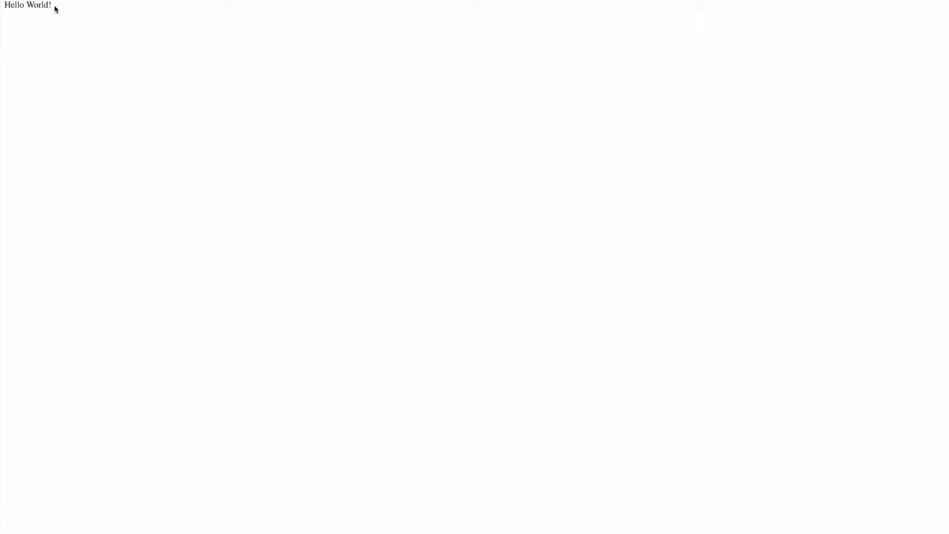
pyautogui.moveTo(55, 8); pyautogui.dragTo(2, 6)
pyautogui.click(262, 66)
pyautogui.moveTo(17, 6); pyautogui.dragTo(3, 6)
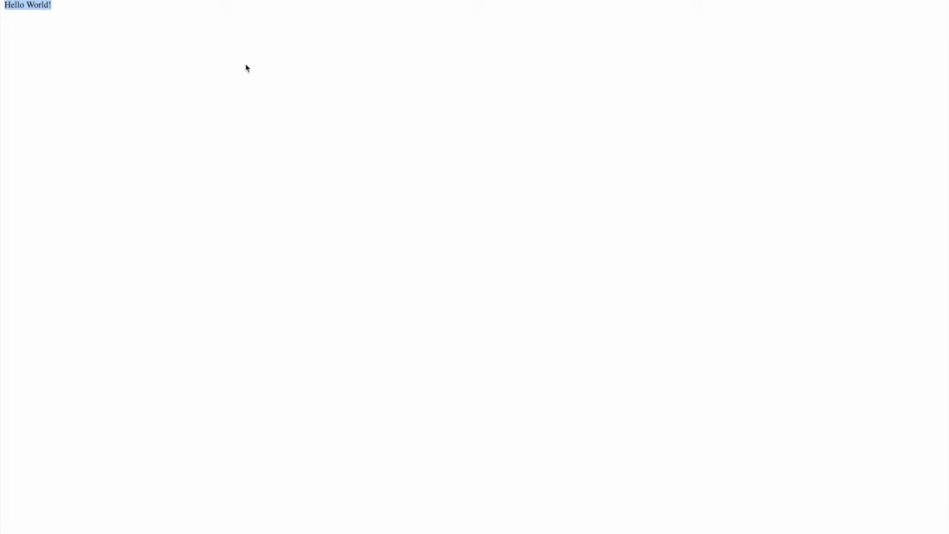
pyautogui.click(386, 95)
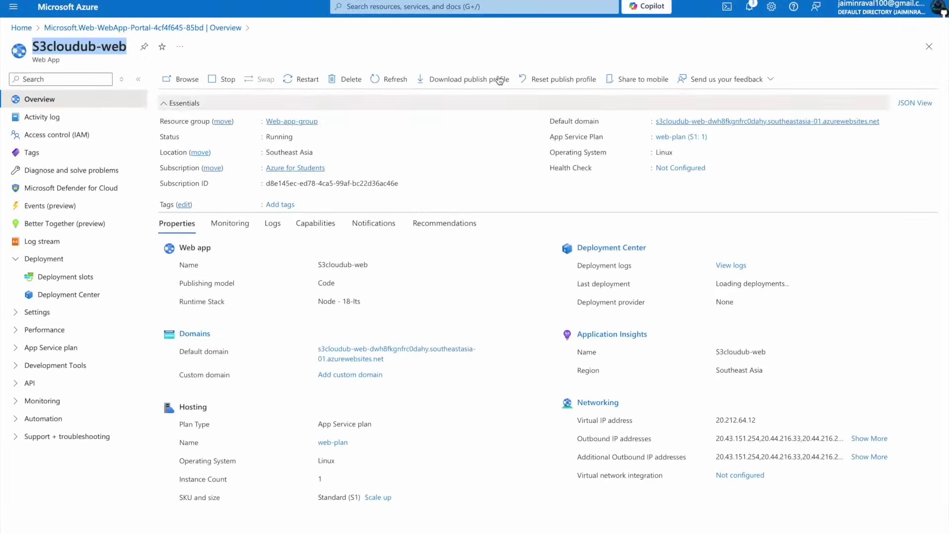
# Switch to the S3cloudub-web overview in the Azure portal and open its default domain to check the live page
pyautogui.click(323, 48)
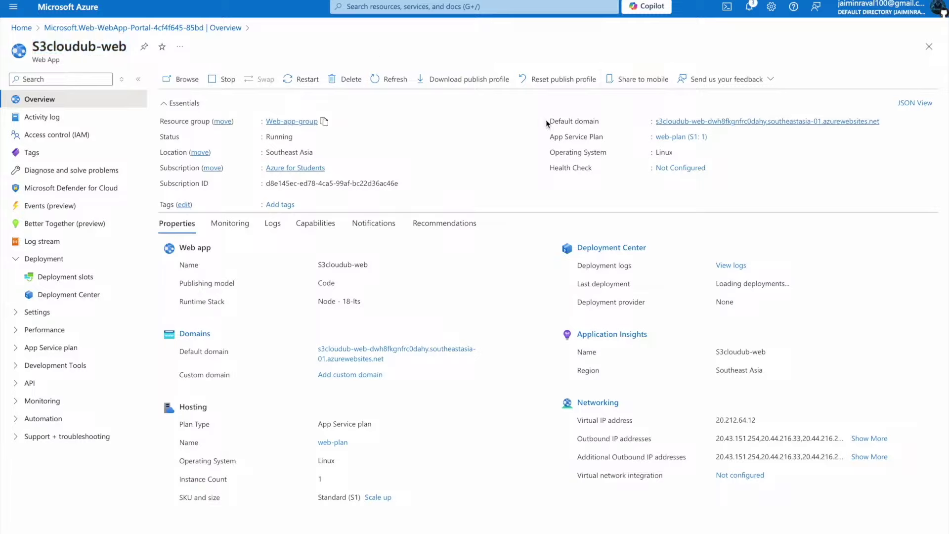
pyautogui.moveTo(546, 120); pyautogui.dragTo(609, 125)
pyautogui.click(609, 125)
pyautogui.click(770, 123)
pyautogui.moveTo(41, 16); pyautogui.dragTo(3, 5)
pyautogui.click(519, 33)
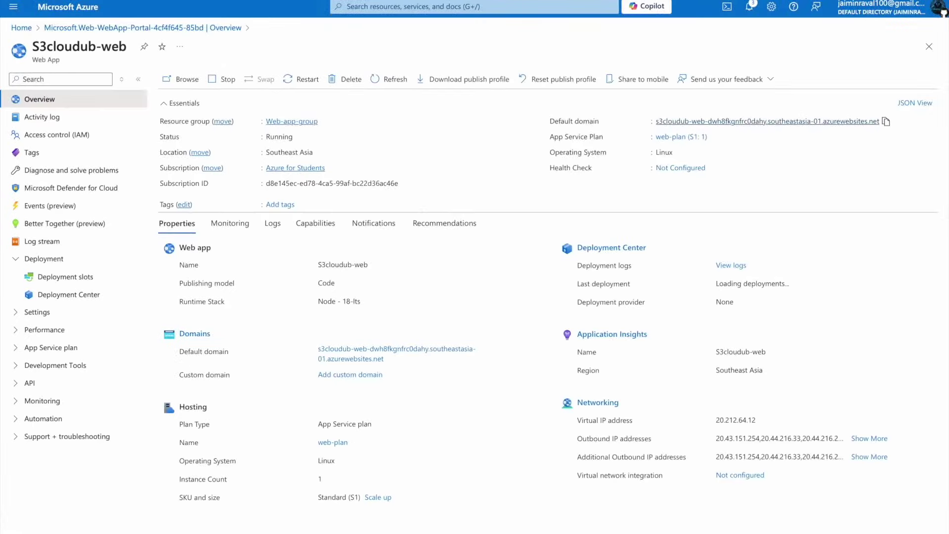
# Open the Deployment Center of the S3cloudub-web app to check its deployment source and build provider
pyautogui.click(65, 294)
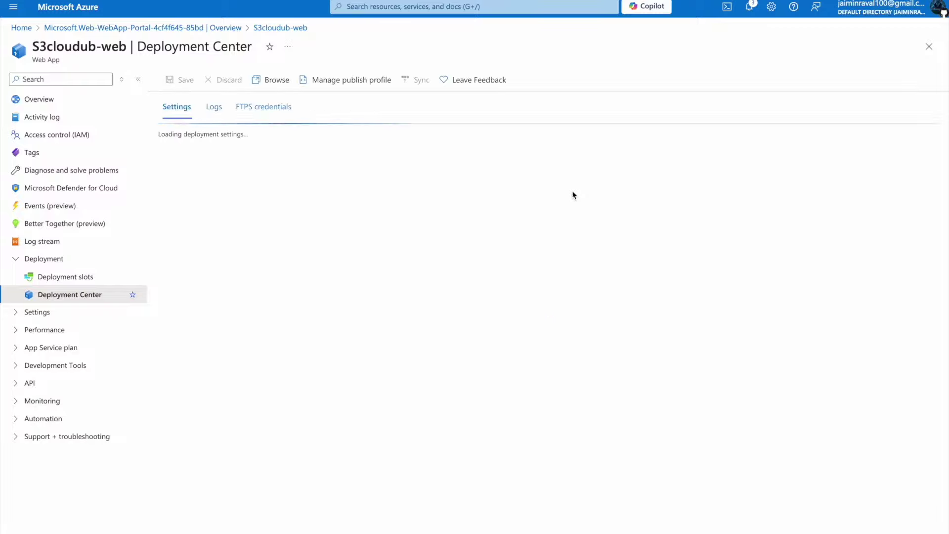
pyautogui.click(243, 104)
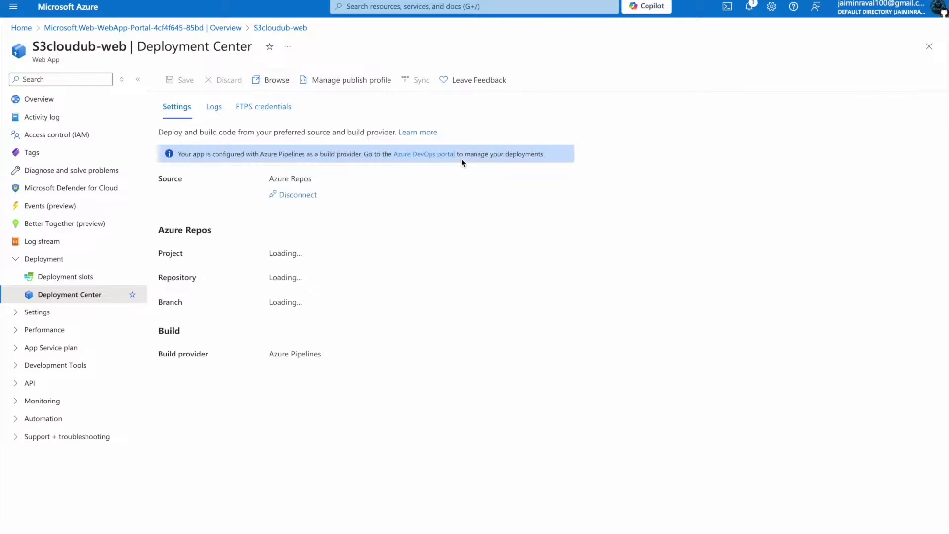